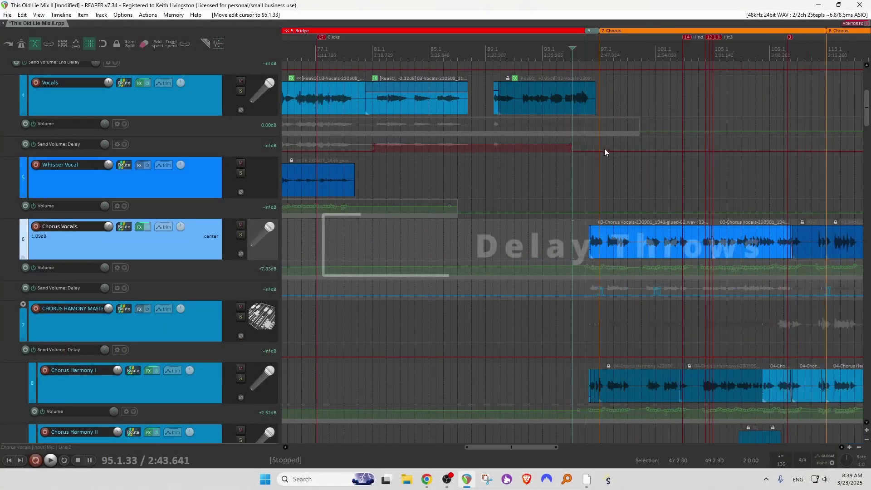
- Play the song from just before the chorus that follows the bridge, soloing the Chorus Vocals track for part of it
scroll(604, 148, "down", 2)
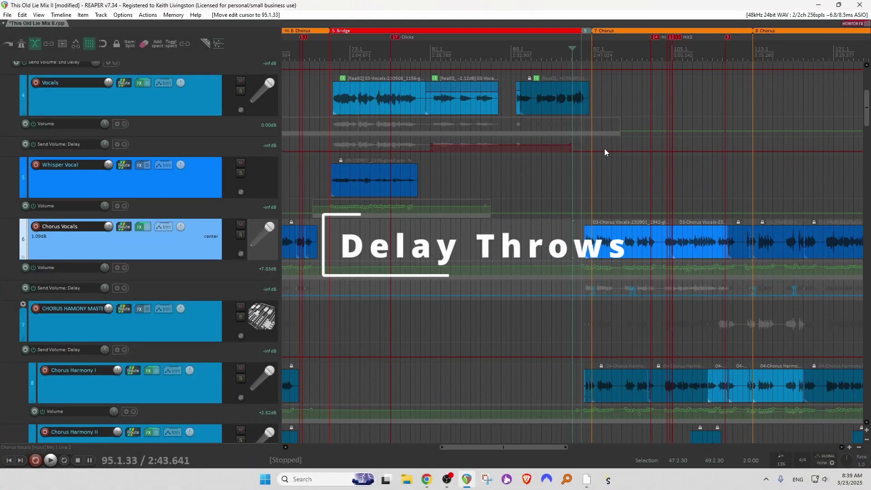
left_click(576, 177)
key("space")
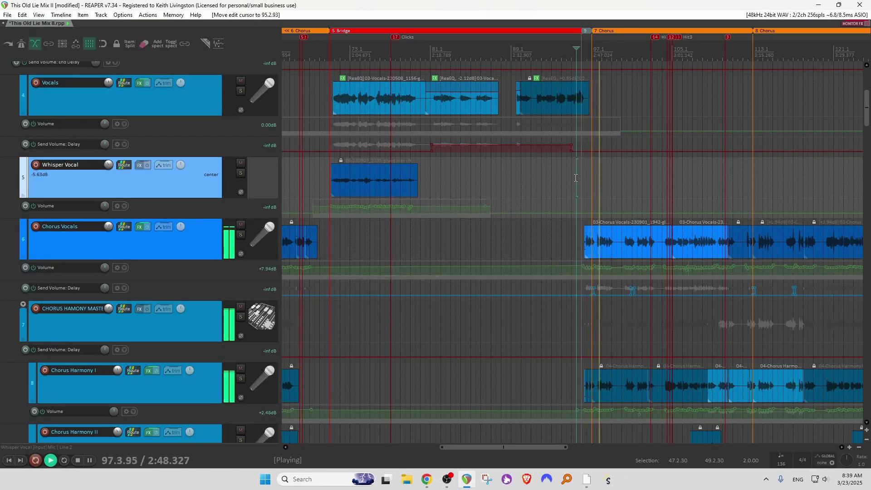
left_click(241, 235)
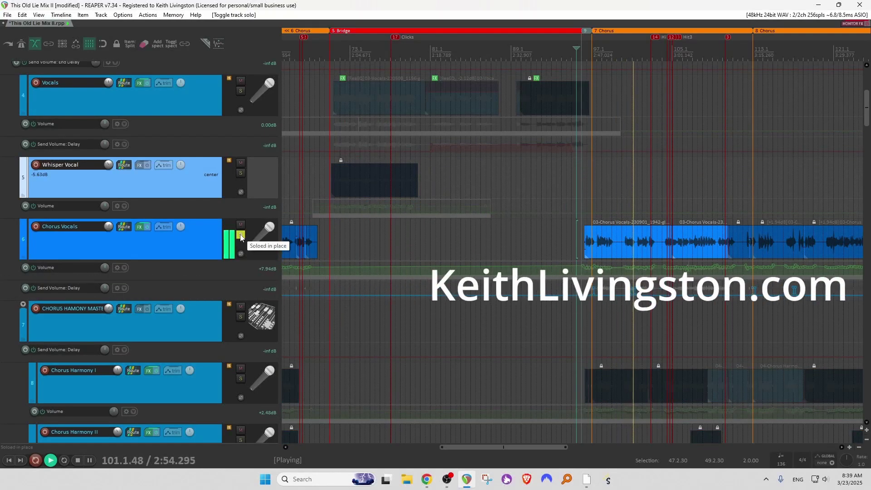
left_click(240, 235)
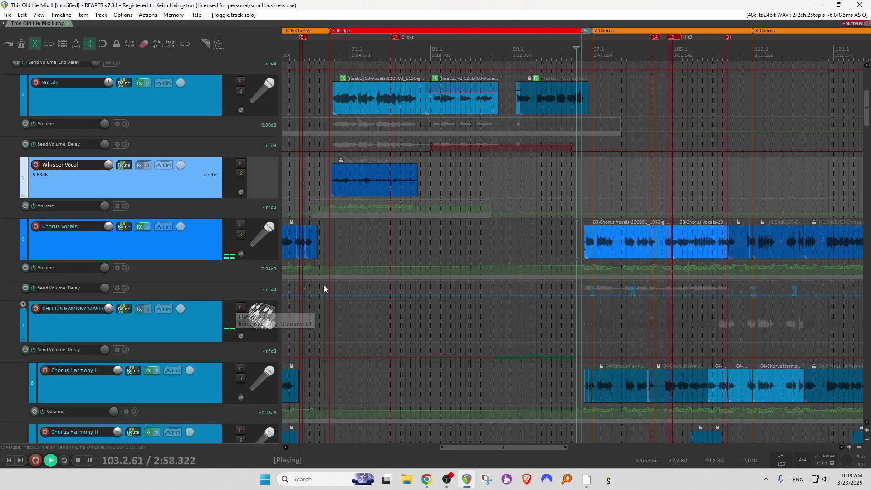
key("space")
- Add a new track directly above Chorus Vocals and name it "DEMO Delay"
left_click(442, 196)
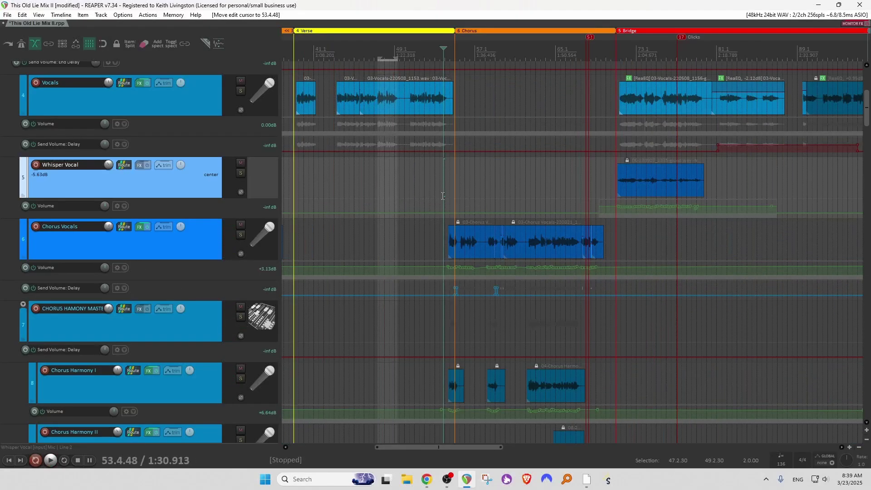
scroll(205, 203, "down", 1)
left_click(206, 203)
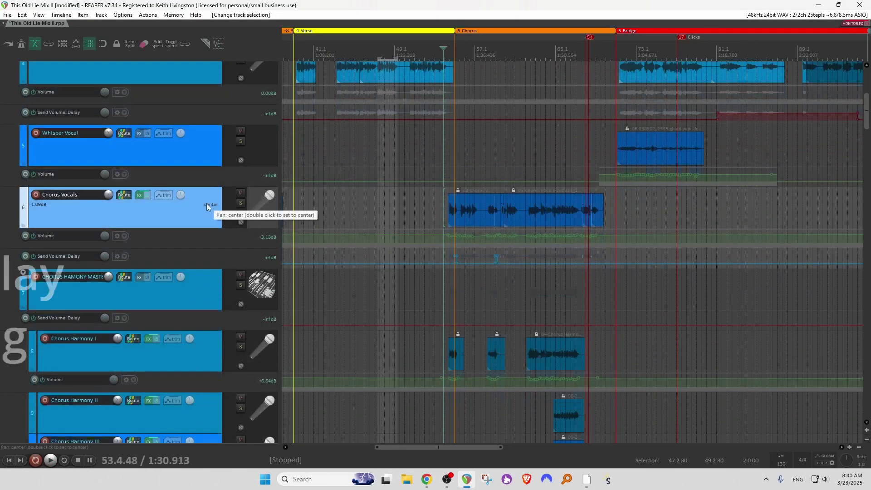
key("ctrl+t")
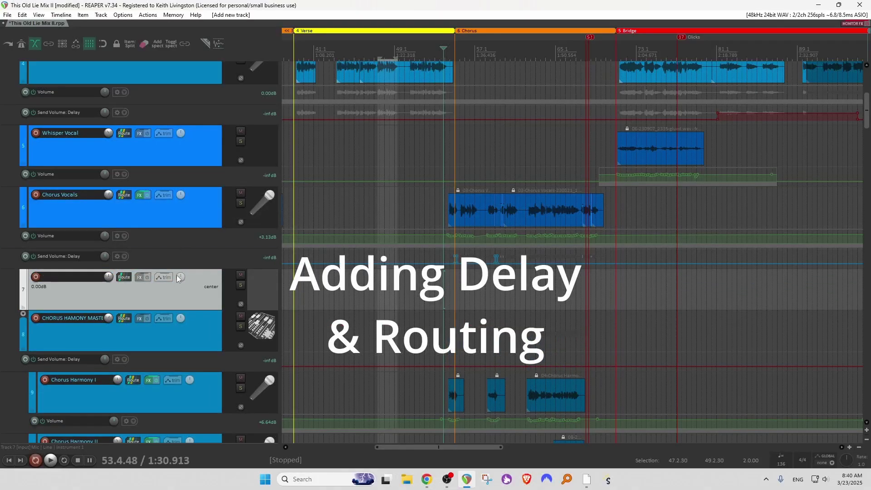
left_click_drag(185, 290, 148, 184)
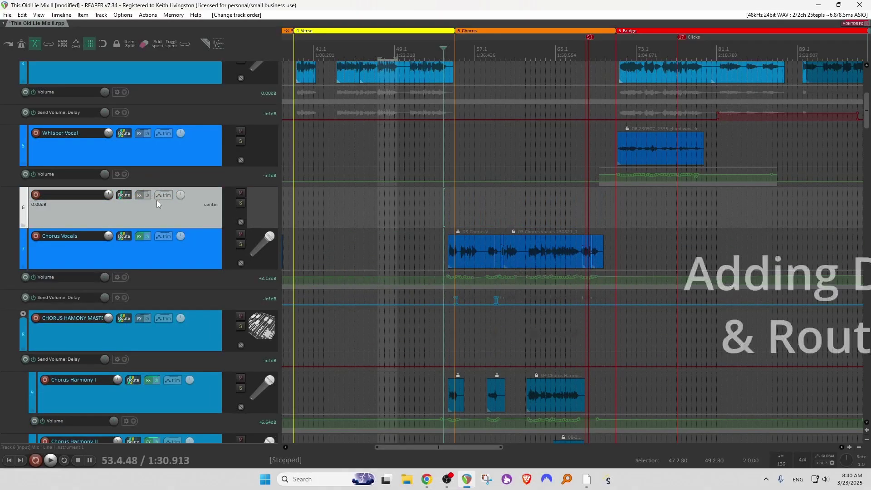
double_click(83, 194)
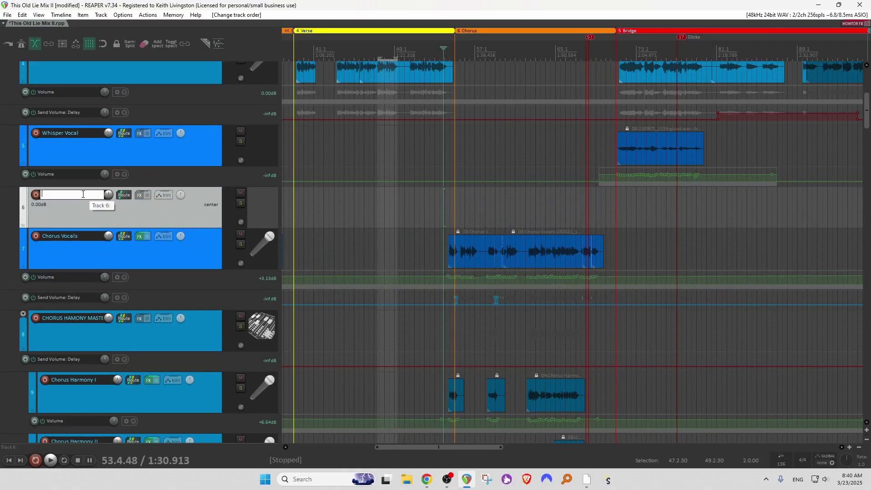
type("DEMO Delay")
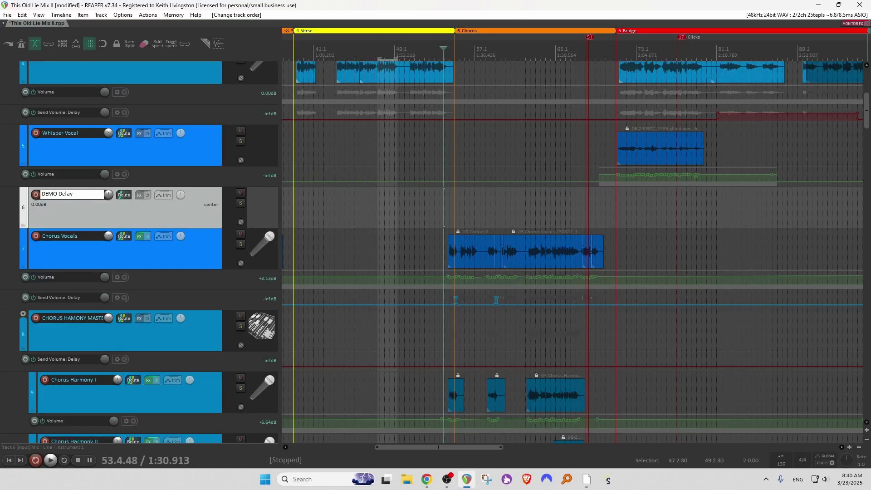
- Give the DEMO Delay track a custom orange color
right_click(155, 202)
left_click(386, 127)
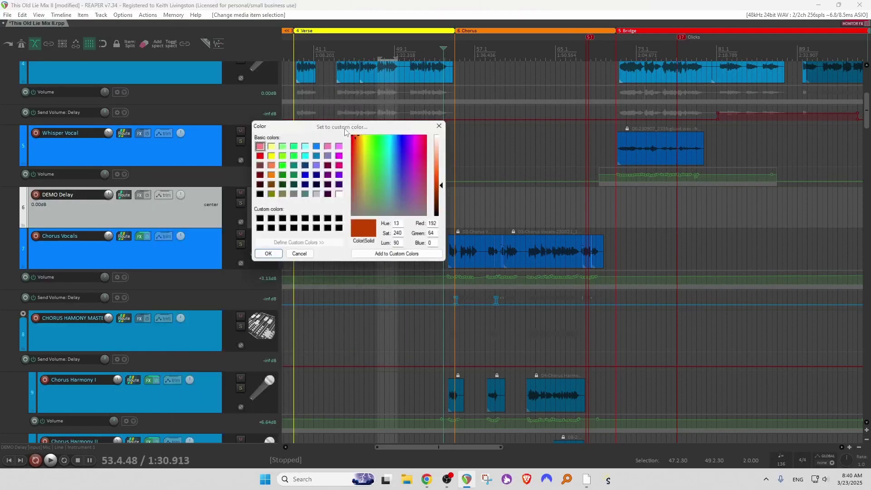
left_click(268, 175)
left_click(266, 256)
- Insert JS: Delay w/Tempo Length on the DEMO Delay track and set its Output Dry to -120 dB
left_click(147, 307)
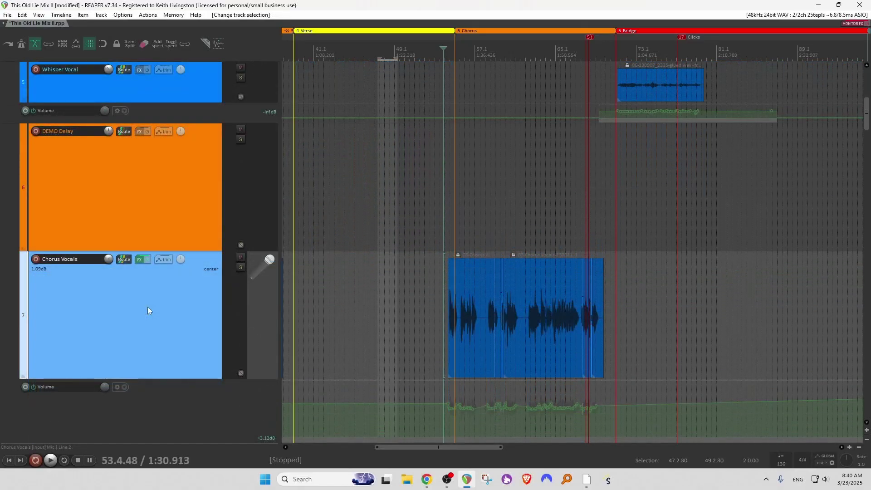
left_click(160, 186)
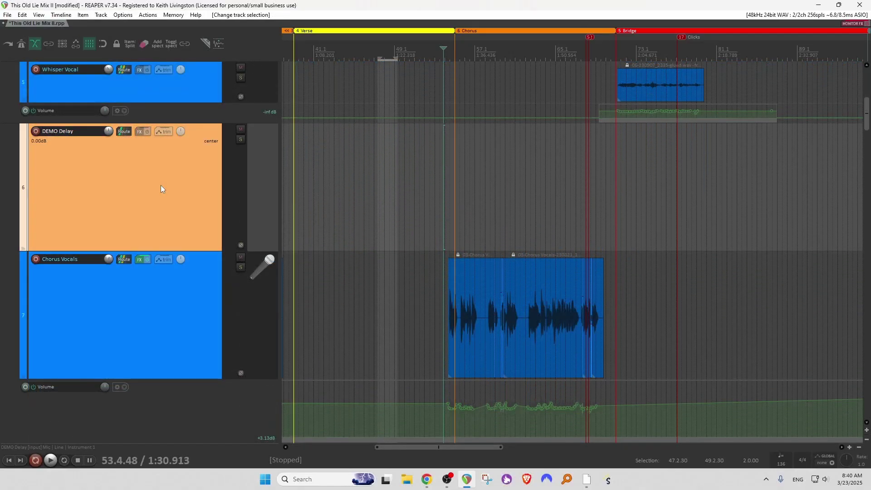
left_click(140, 132)
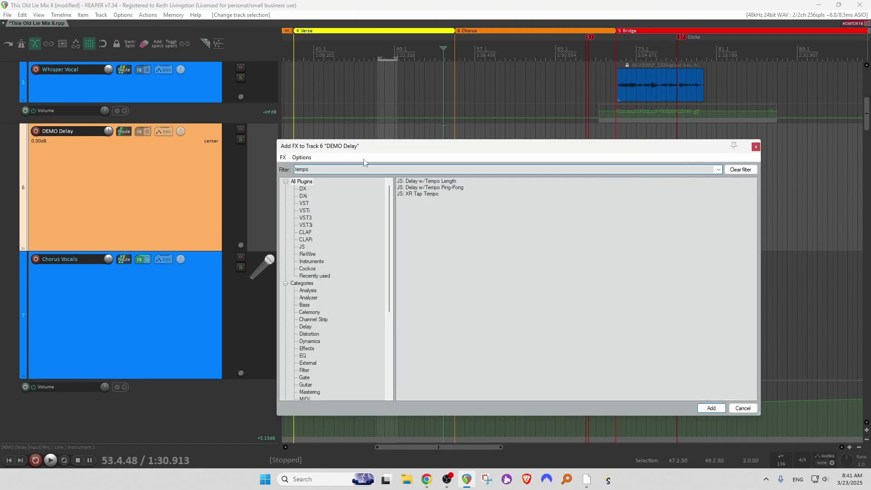
double_click(412, 181)
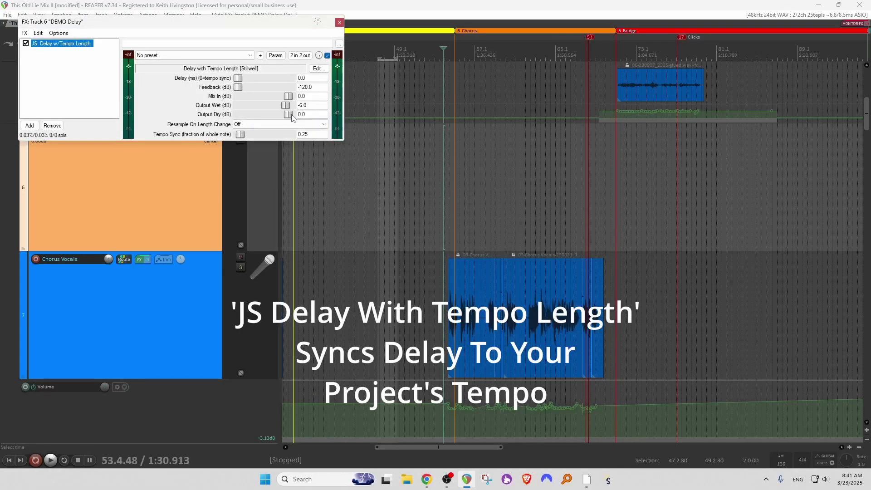
left_click_drag(291, 116, 240, 117)
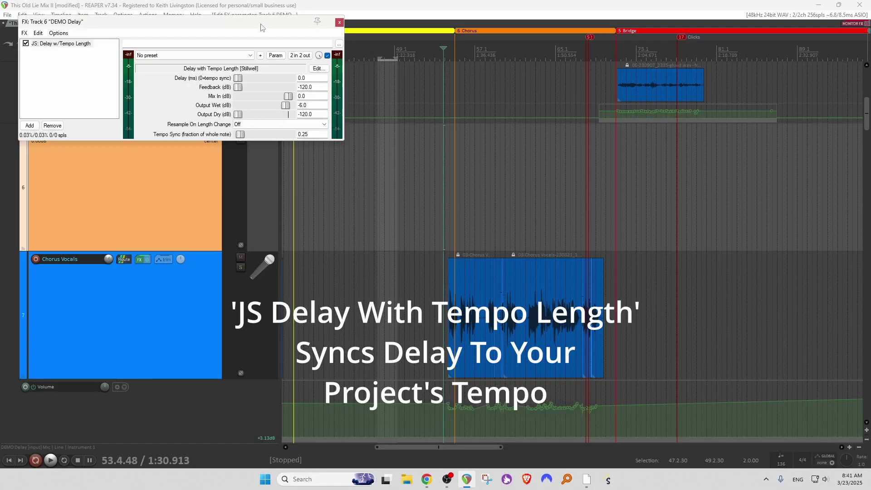
left_click_drag(267, 21, 564, 70)
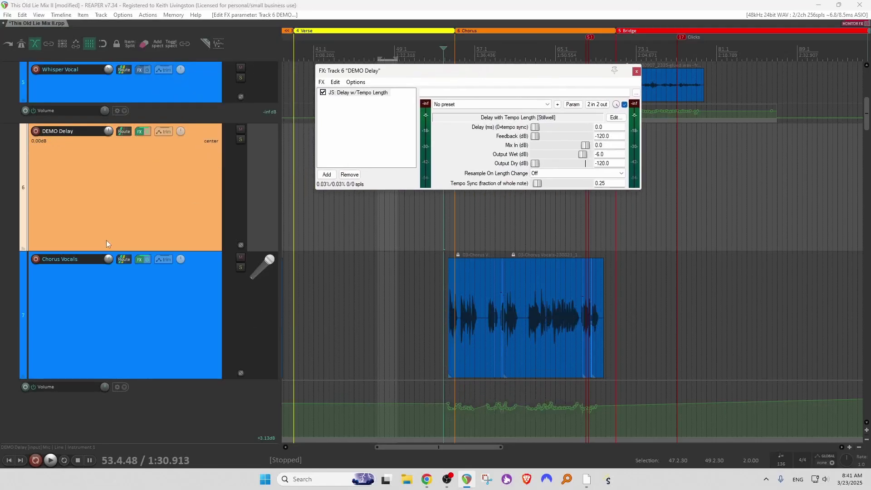
- Create a send from Chorus Vocals to the DEMO Delay track and solo both tracks
mouse_move(122, 260)
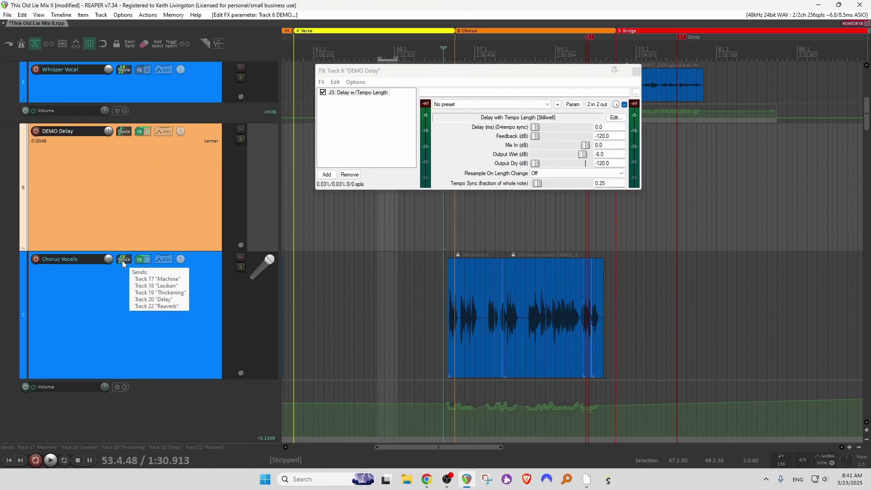
left_click_drag(125, 256, 129, 203)
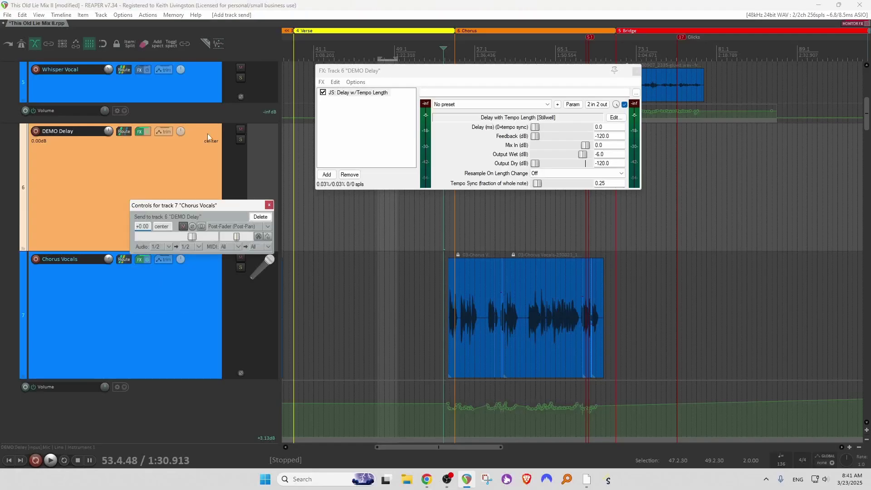
left_click(242, 140)
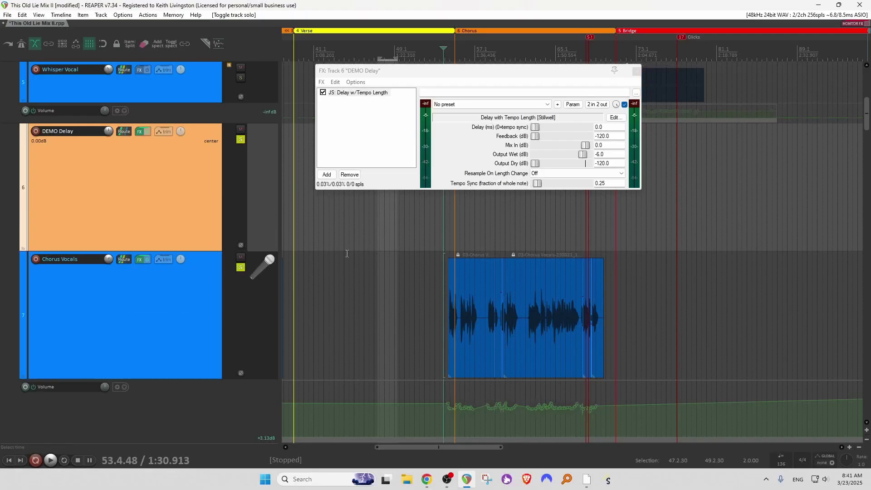
- Play the soloed tracks from bar 54, just before the chorus, to audition the delay
left_click(444, 222)
key("space")
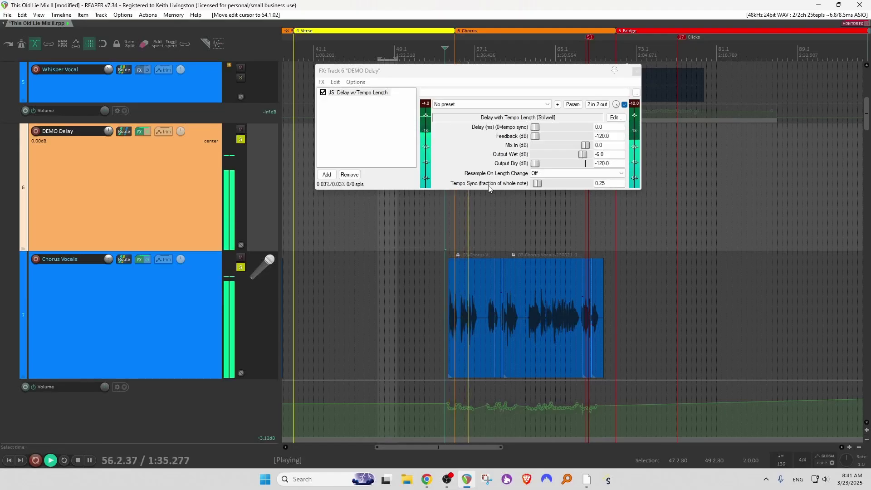
key("space")
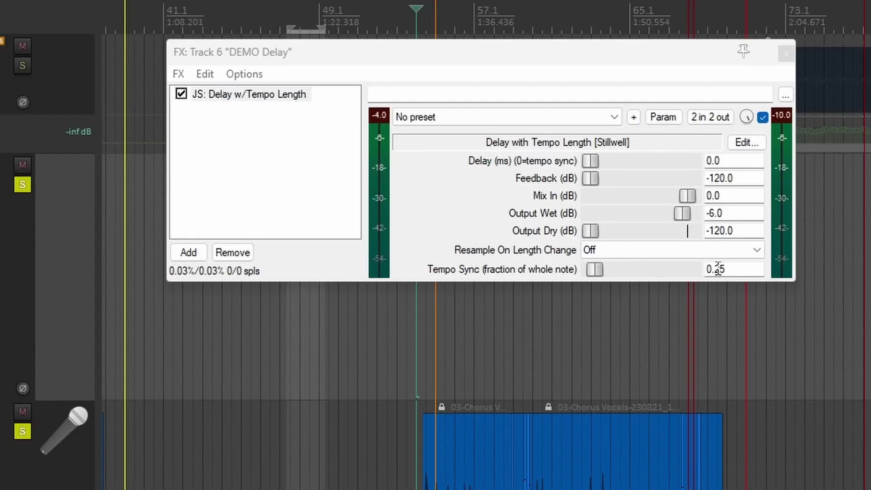
- Try Tempo Sync at 0.5 and 1.0 of a whole note, playing the chorus vocals with the 1.0 setting
left_click_drag(596, 270, 603, 269)
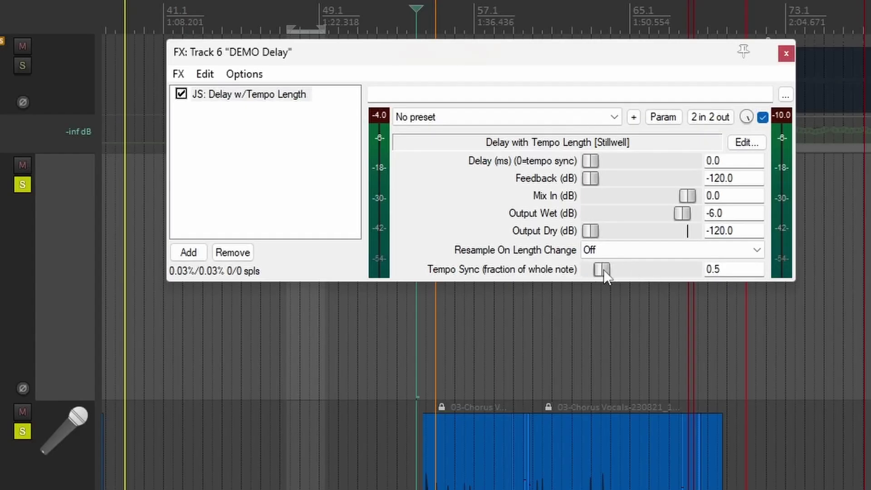
double_click(723, 270)
type("1")
key("Return")
left_click(424, 333)
key("space")
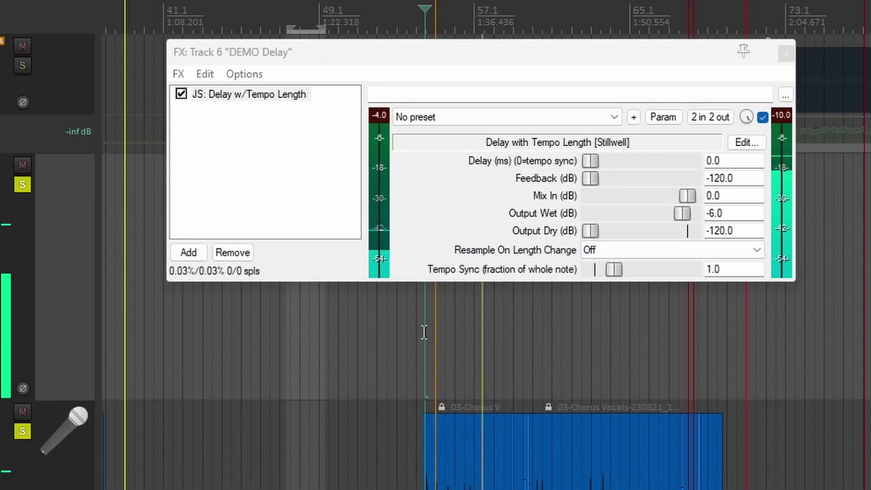
- Return the delay's Tempo Sync to 0.25 and play the chorus vocals from just before the chorus
left_click_drag(613, 270, 597, 272)
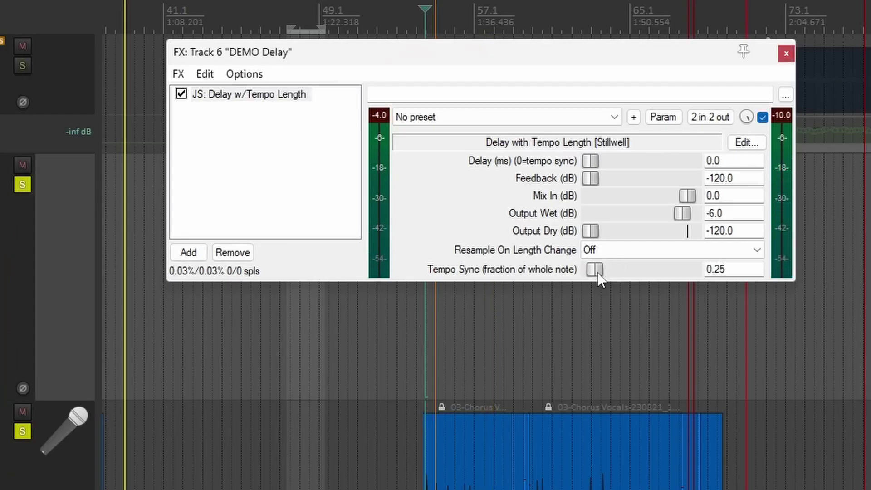
left_click(420, 316)
key("space")
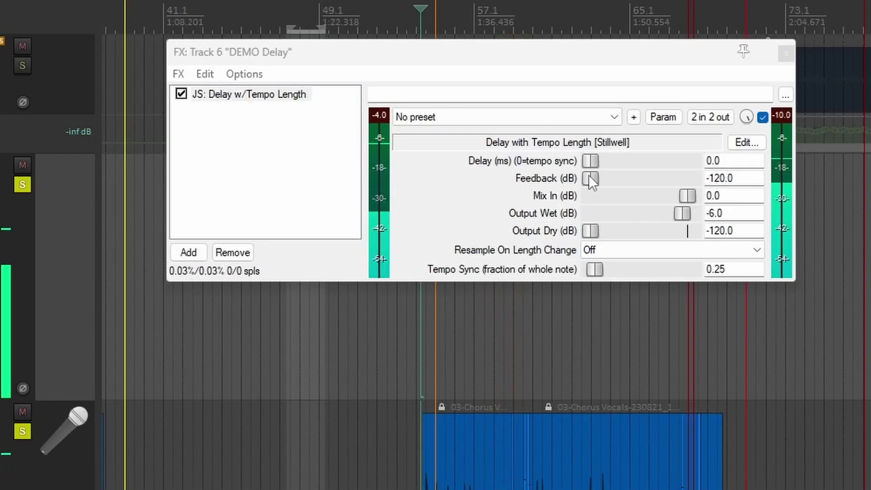
- Raise the delay's Feedback to -39 dB, play the chorus vocals, and increase the Feedback further to -10 dB
left_click_drag(593, 175, 660, 178)
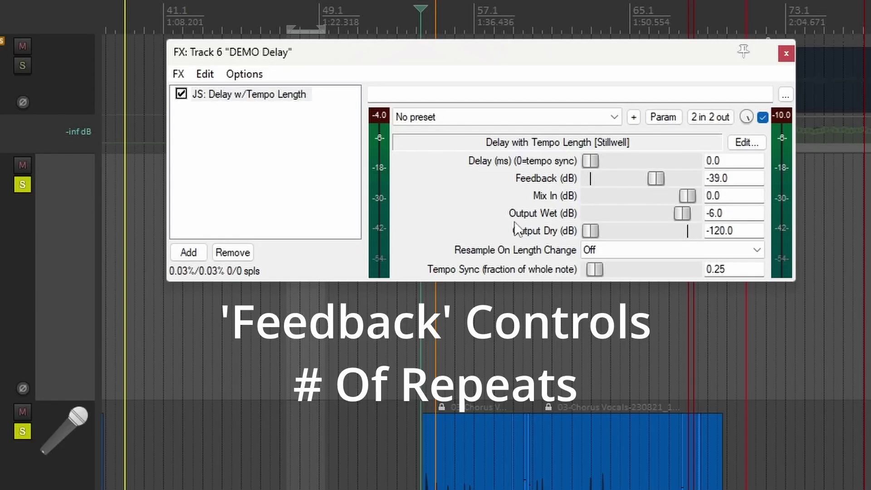
left_click(419, 341)
key("space")
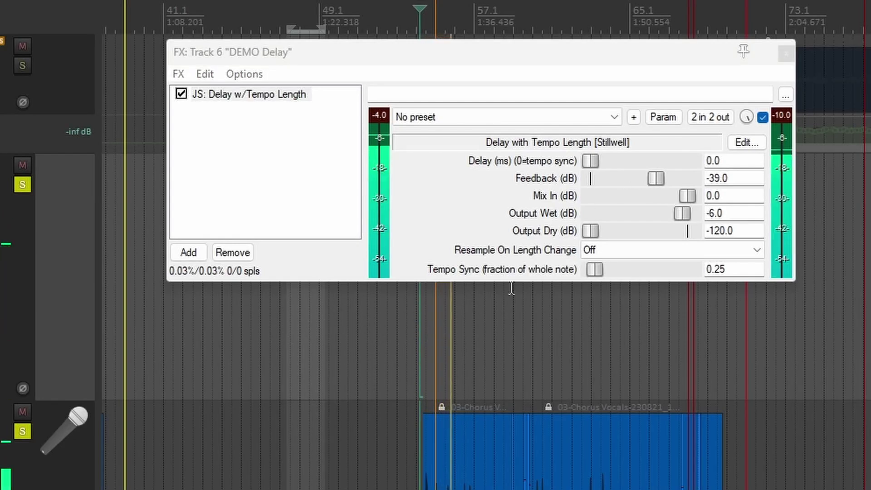
left_click_drag(653, 179, 675, 182)
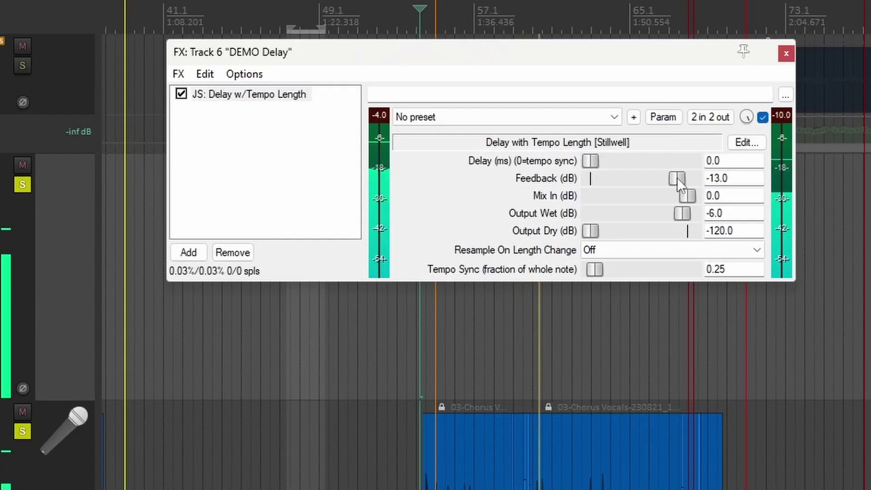
left_click_drag(677, 178, 678, 176)
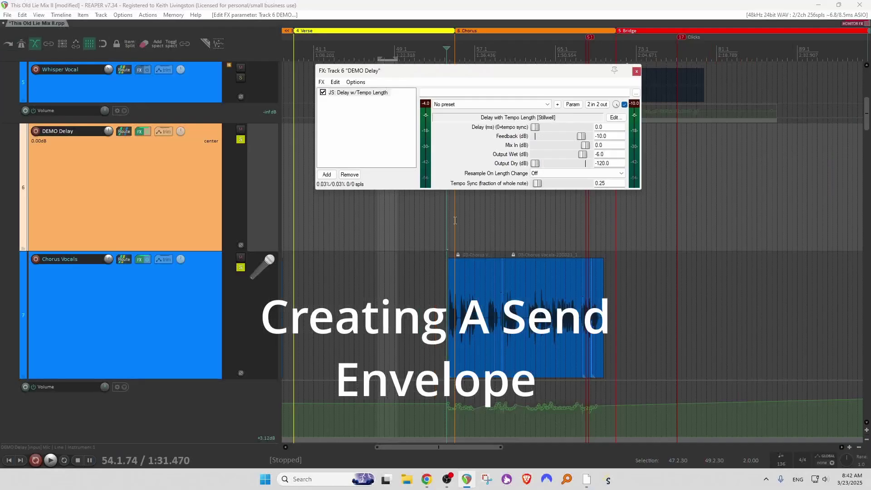
- Activate and show the Track 6 "DEMO Delay" Send Volume envelope on the Chorus Vocals track, and close the envelope list
scroll(455, 220, "up", 5)
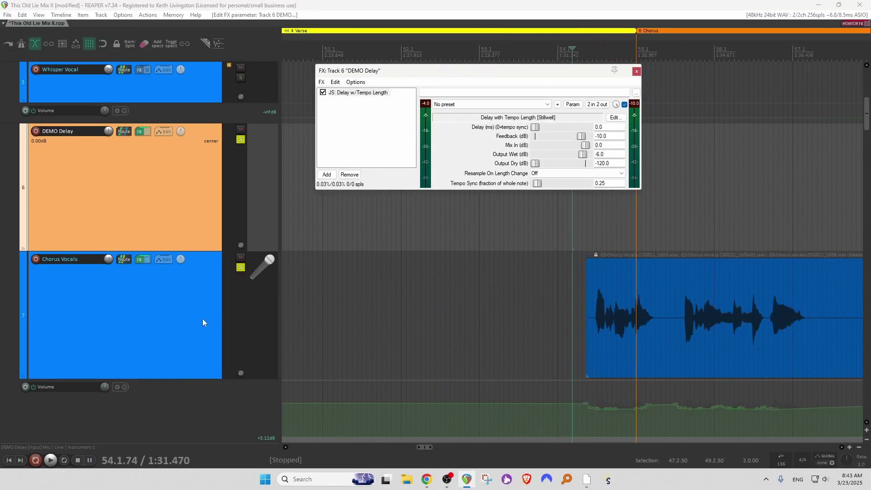
left_click(164, 261)
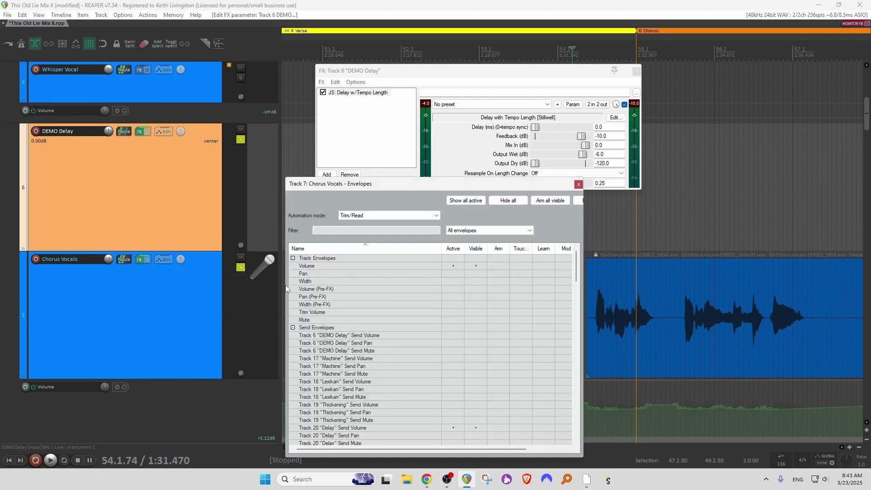
left_click_drag(333, 188, 288, 114)
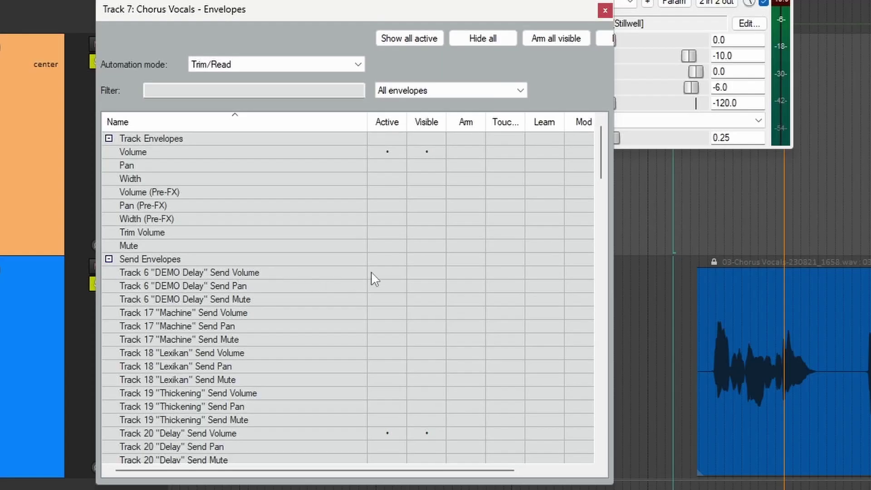
left_click(386, 272)
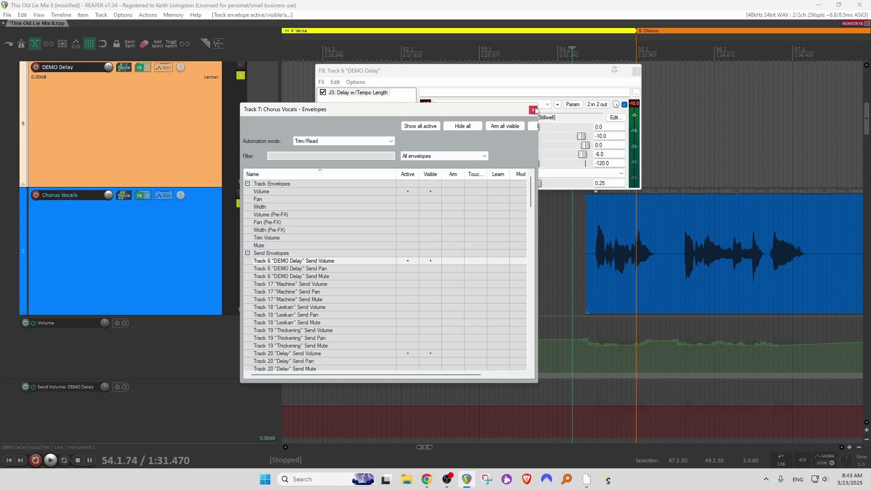
left_click(533, 110)
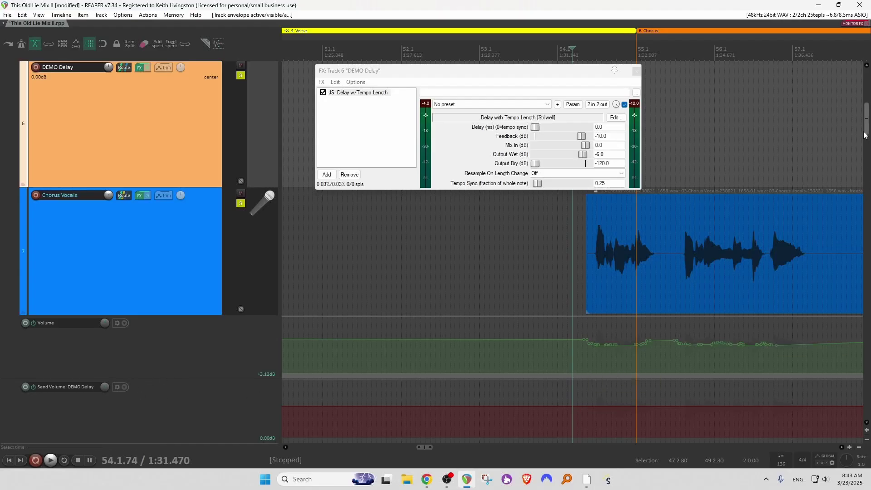
- Close the DEMO Delay effects window and play the chorus vocals from 54.2.57, just before the chorus
scroll(867, 128, "down", 2)
left_click(636, 70)
scroll(628, 134, "up", 4)
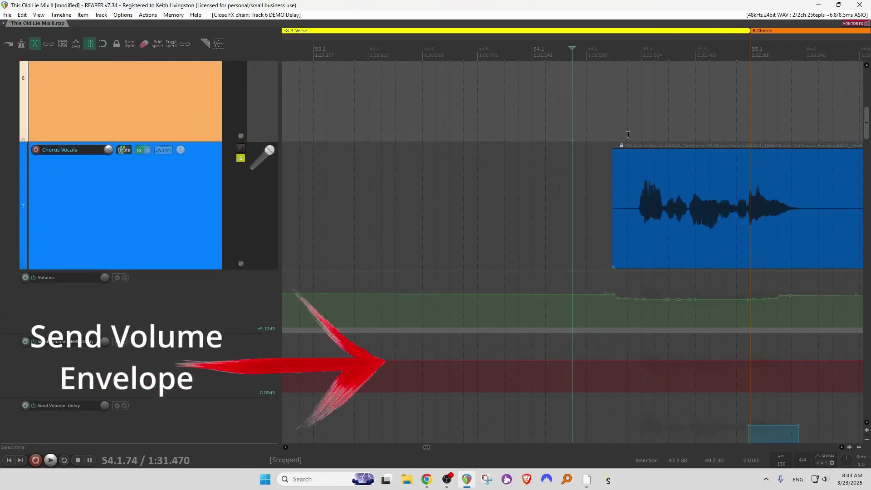
left_click(635, 123)
key("space")
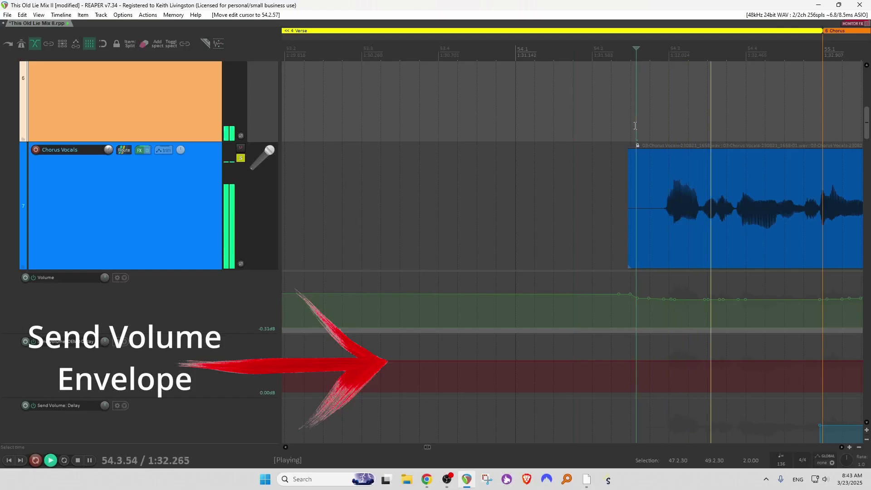
key("space")
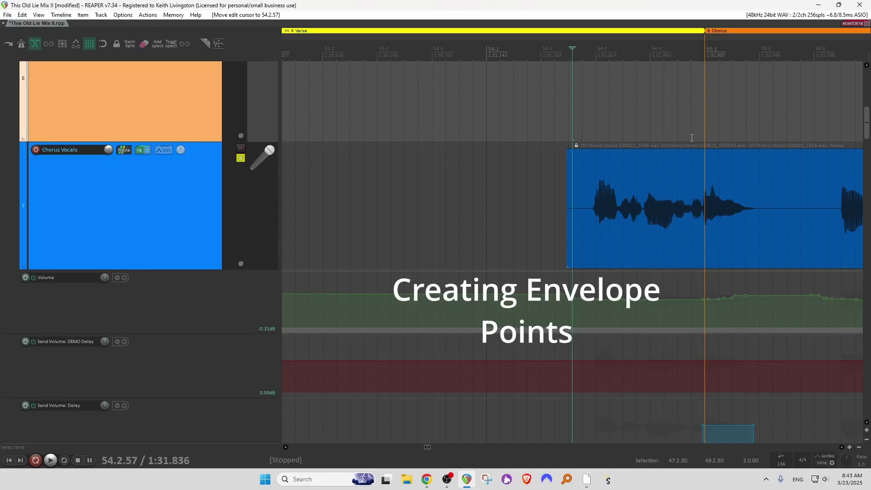
- Create a throw on the DEMO Delay send volume envelope over the first phrase's last word, lowering the send to -inf dB before and after it
left_click_drag(692, 137, 771, 146)
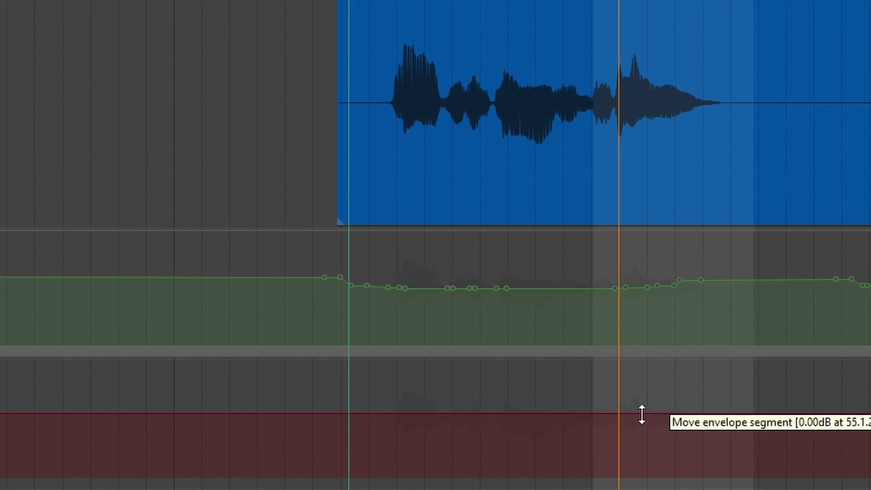
left_click(641, 414)
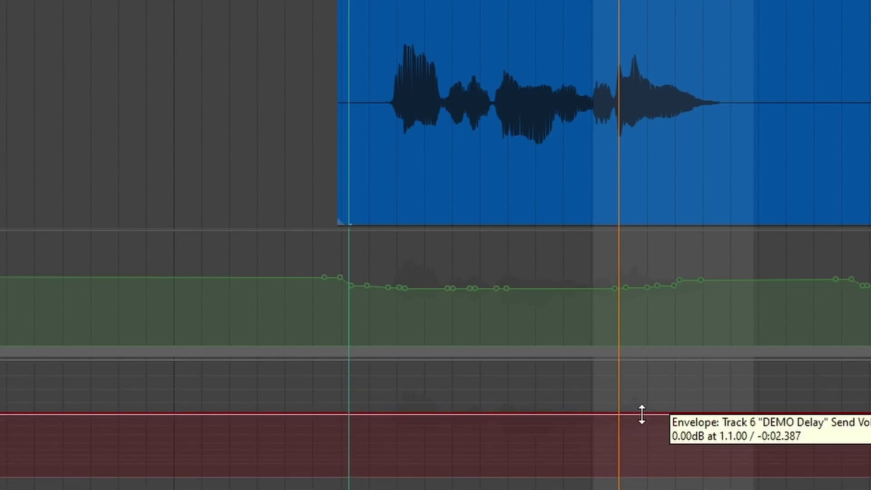
left_click_drag(641, 414, 642, 409)
left_click_drag(641, 408, 641, 409)
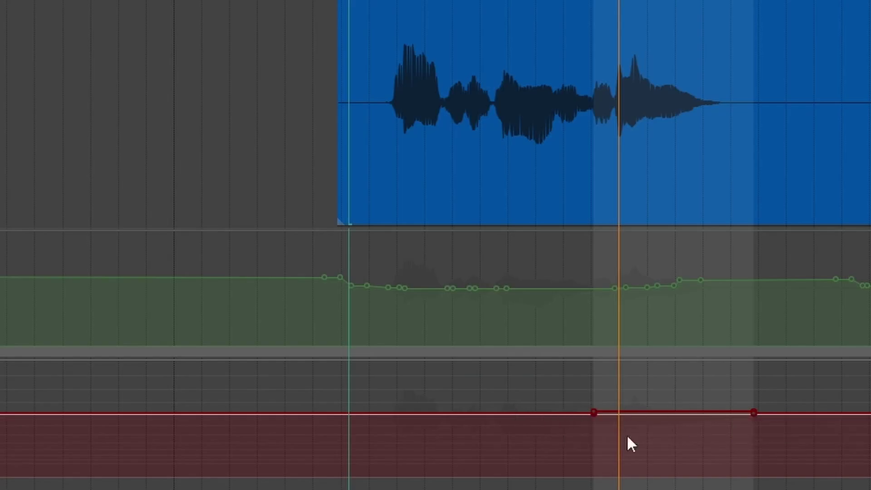
left_click_drag(518, 412, 496, 475)
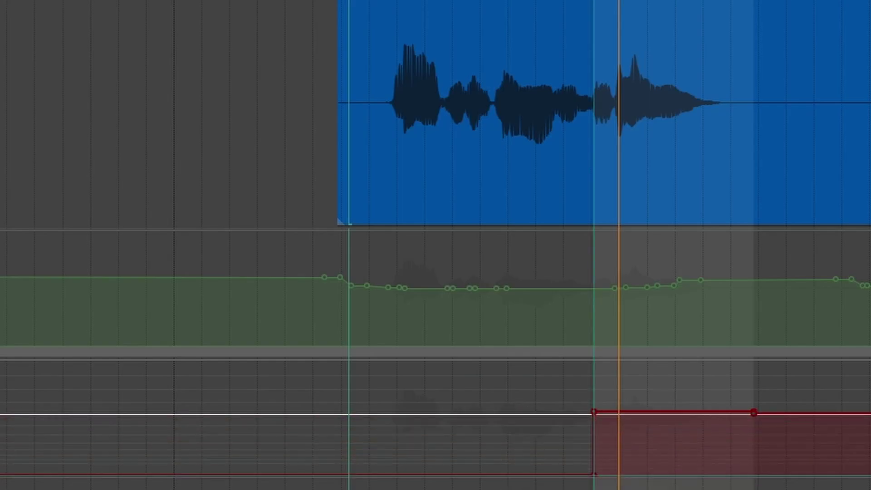
left_click_drag(812, 413, 809, 475)
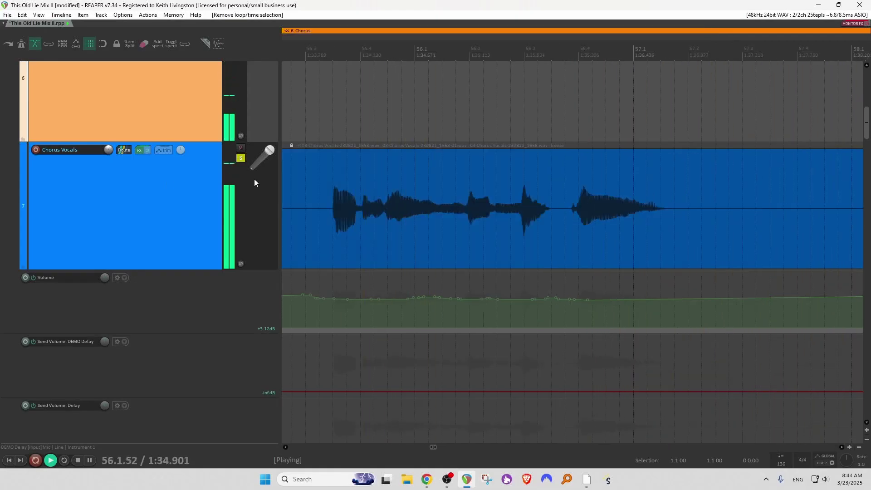
- Create a second throw from 58.4.66 to 59.1.92 by raising the DEMO Delay send volume to 0 dB over that range
scroll(530, 157, "down", 5)
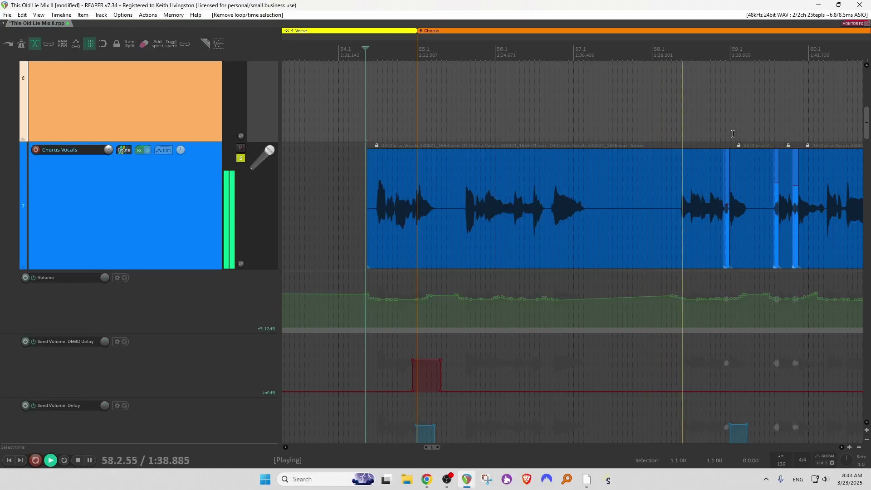
scroll(732, 135, "up", 5)
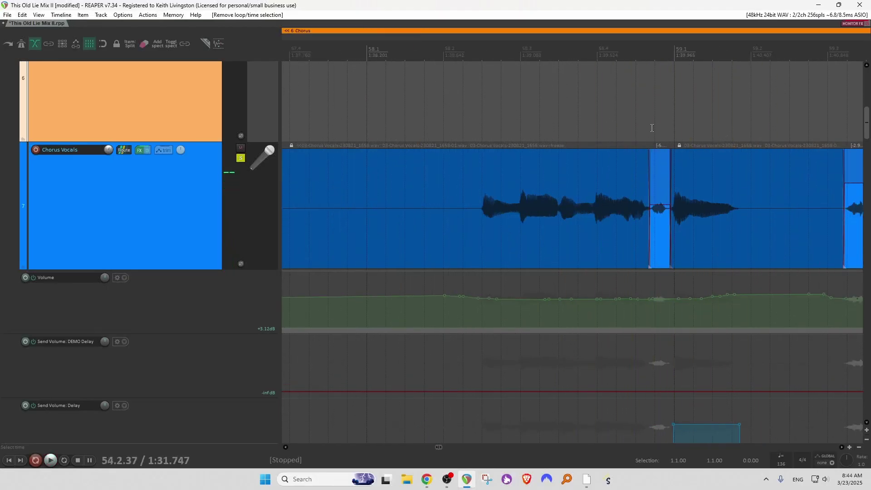
left_click_drag(647, 128, 743, 129)
left_click_drag(681, 397, 702, 216)
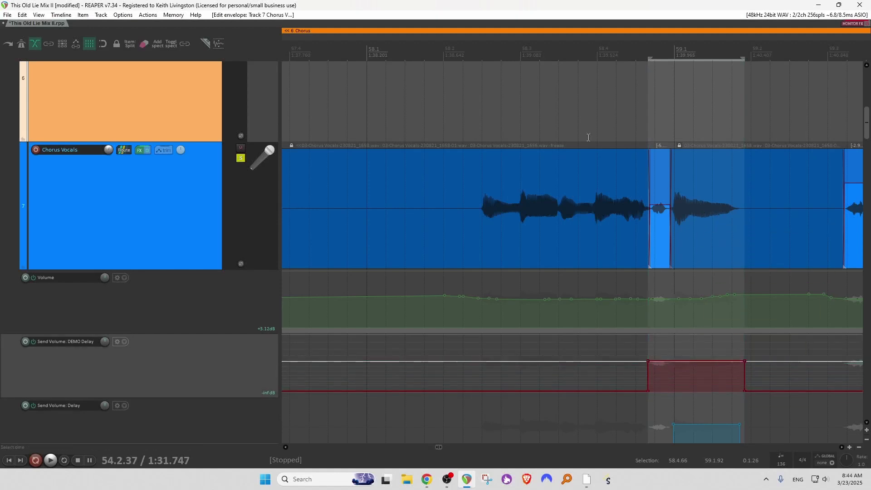
- Clear the time selection and play the second throw from 58.2.61 and again from 58.4.50
left_click(491, 121)
key("space")
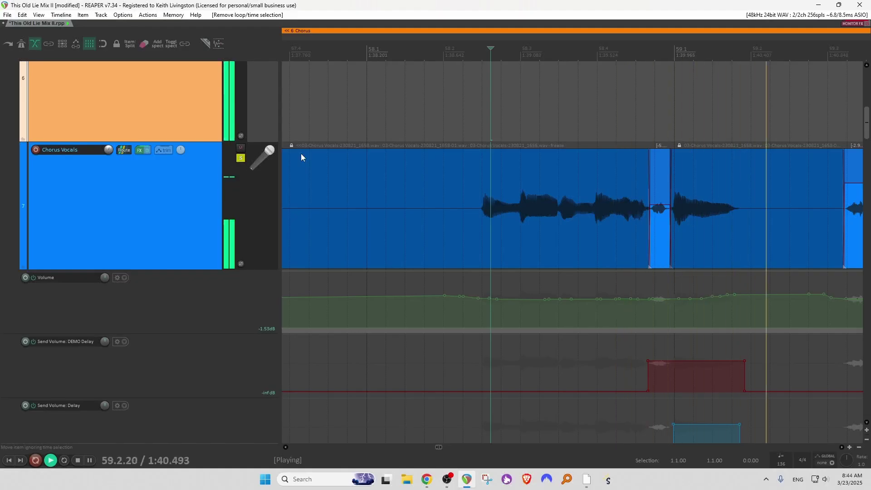
key("space")
scroll(361, 126, "down", 3)
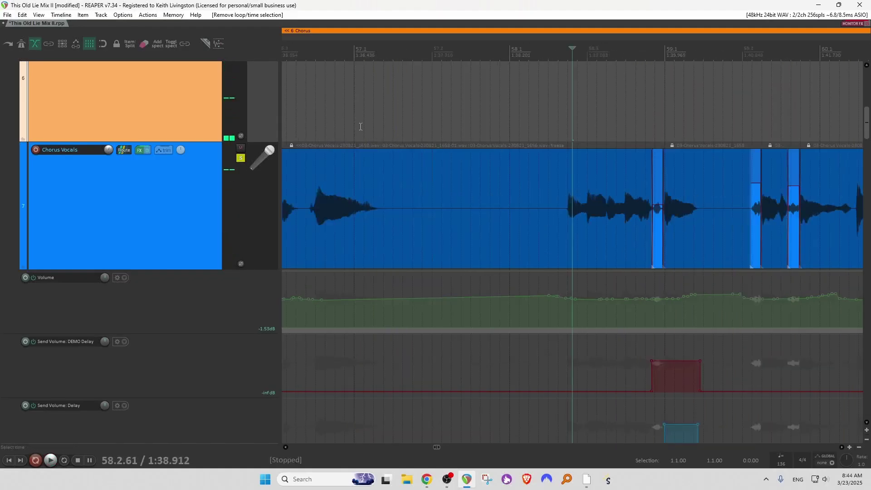
left_click(644, 124)
scroll(660, 158, "up", 5)
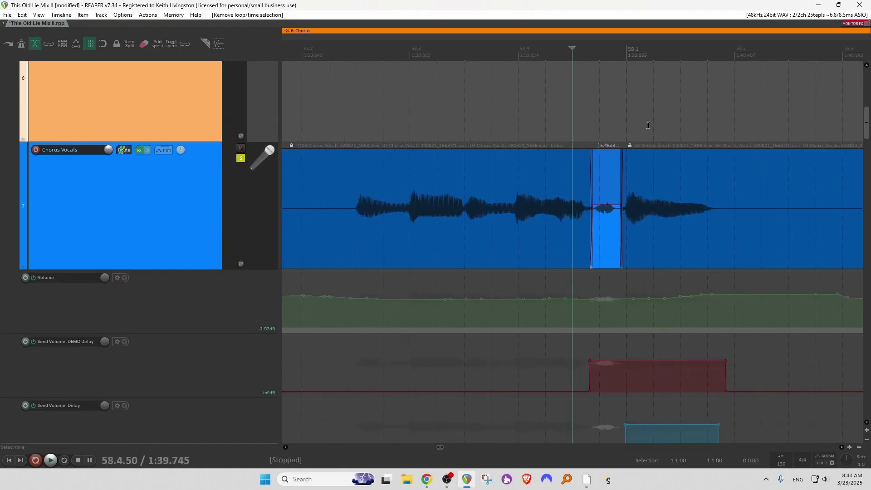
key("space")
key("space")
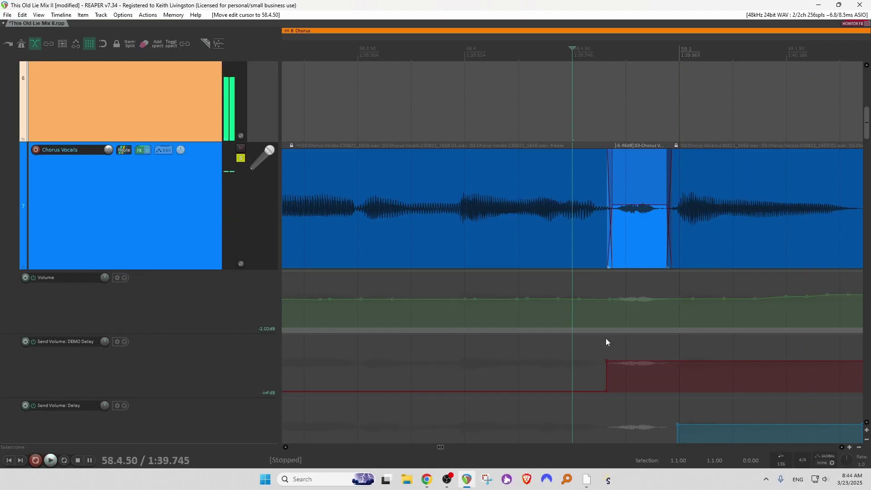
- Move the second throw's start on the DEMO Delay send envelope to the middle of the short quiet clip, and play it from 58.3.33
left_click(613, 386)
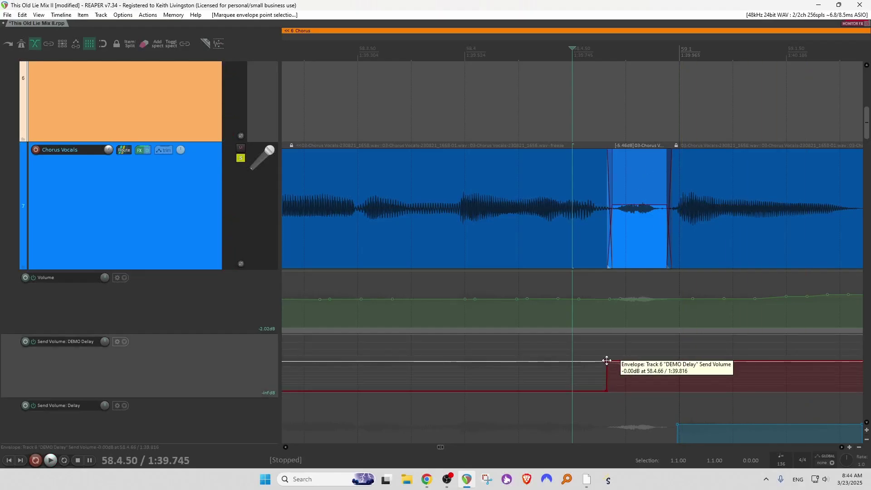
left_click_drag(607, 361, 638, 361)
scroll(579, 295, "down", 2)
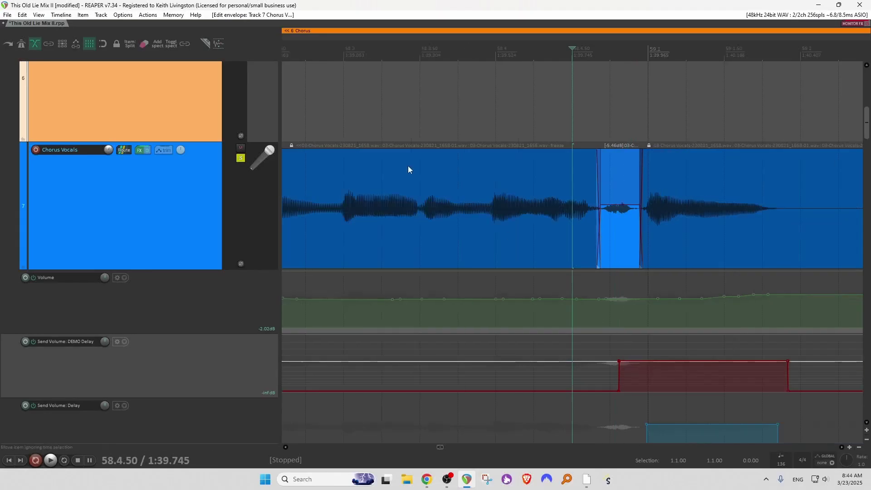
left_click(393, 91)
key("space")
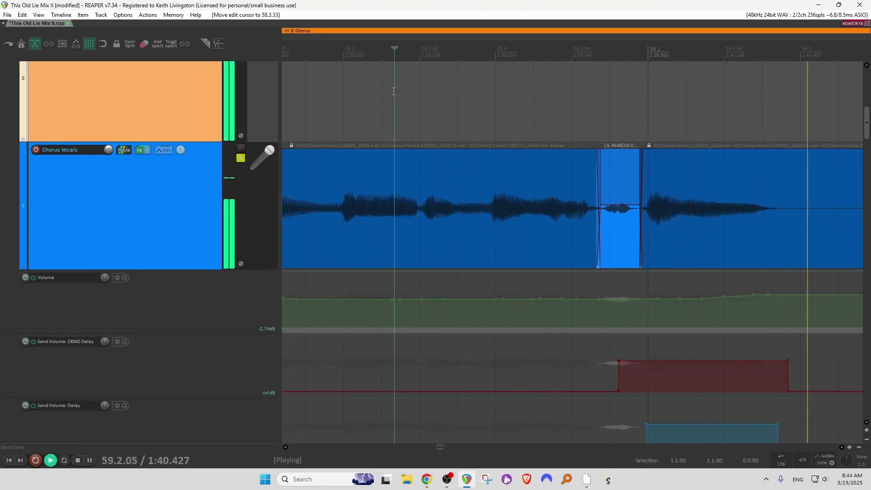
key("space")
scroll(544, 213, "down", 2)
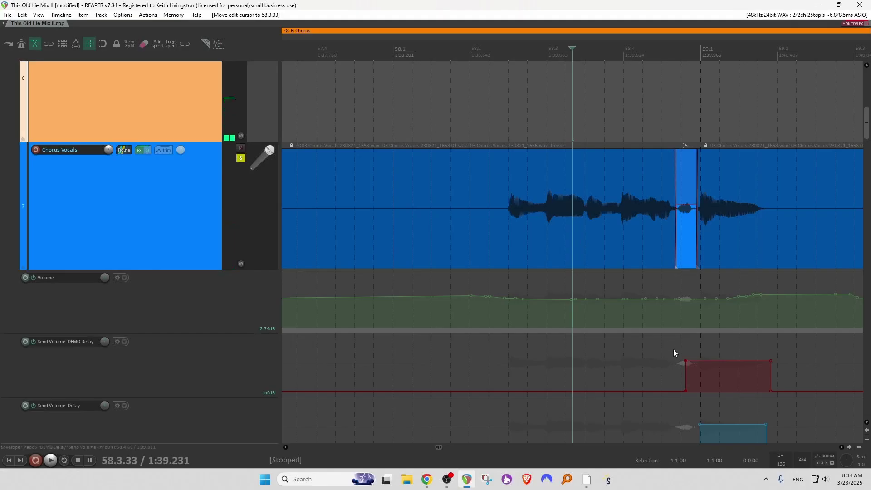
- Shift the second throw's start further, close to the end of the short quiet clip, and play it from 58.1.65
mouse_move(685, 360)
left_click_drag(685, 361, 693, 362)
left_click(442, 73)
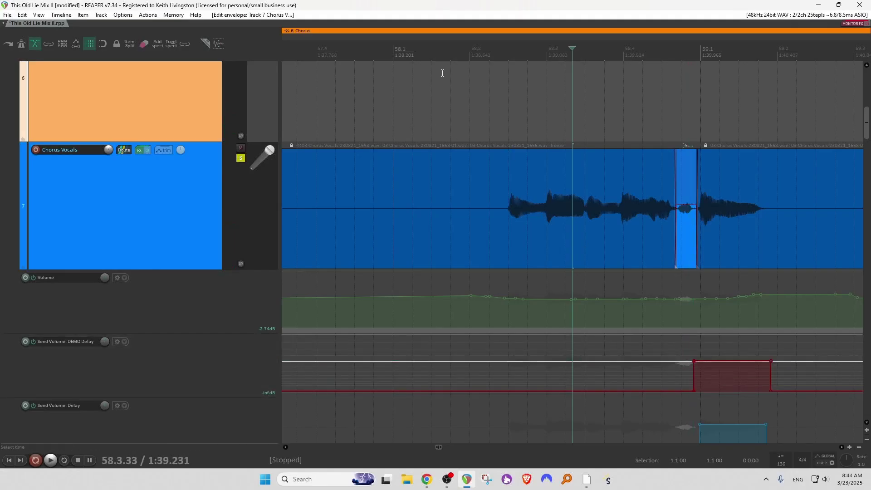
key("space")
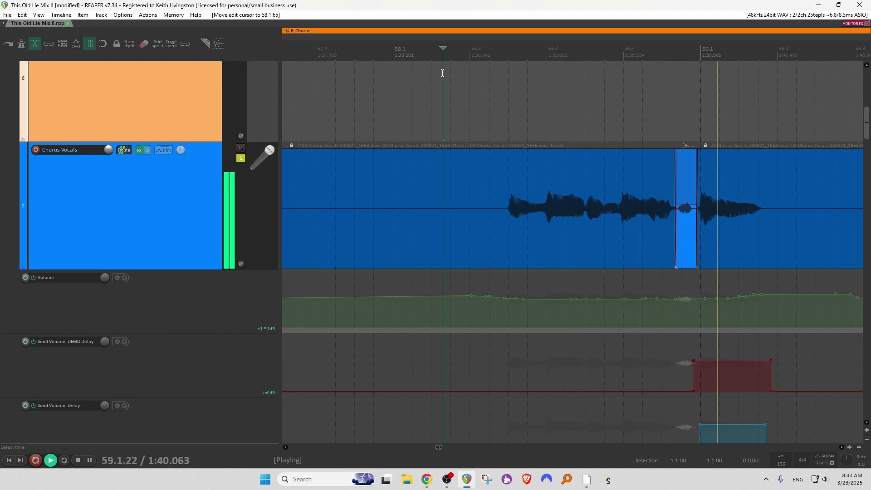
scroll(479, 57, "down", 2)
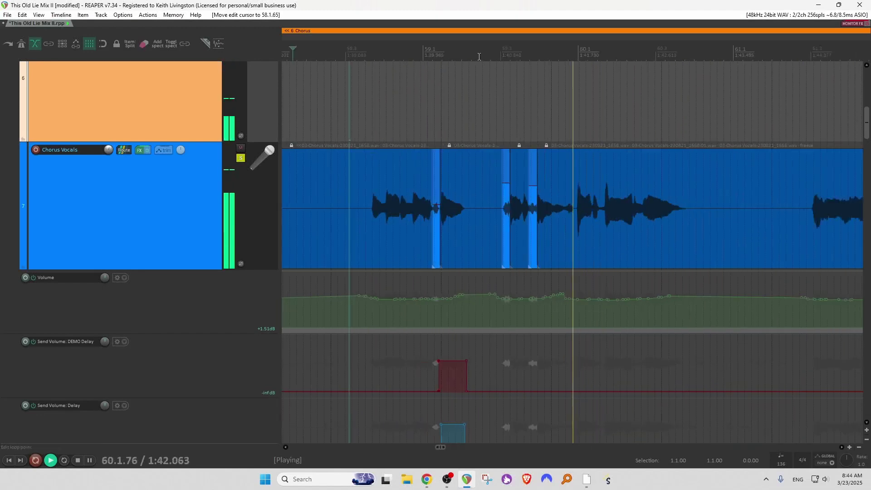
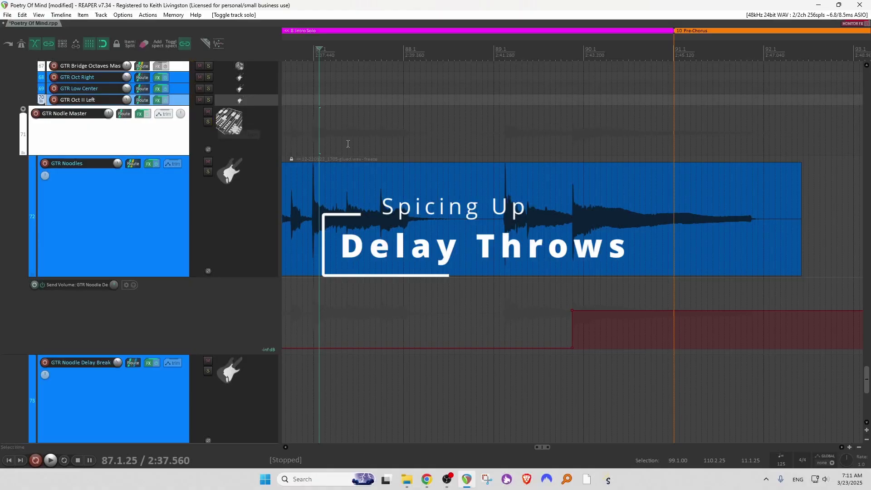
- In the Poetry Of Mind project, play the GTR Noodles part from 86.4.50 through its delay throw into the Pre-Chorus
scroll(534, 133, "down", 3)
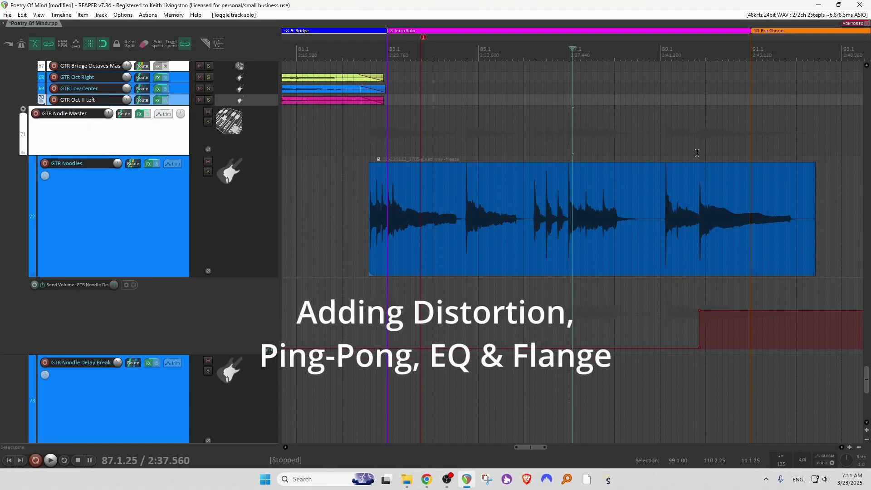
left_click(564, 136)
key("space")
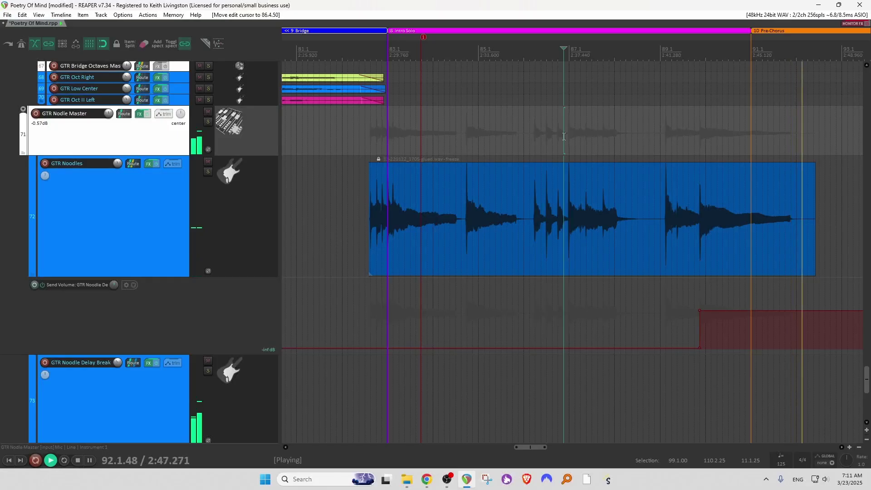
key("space")
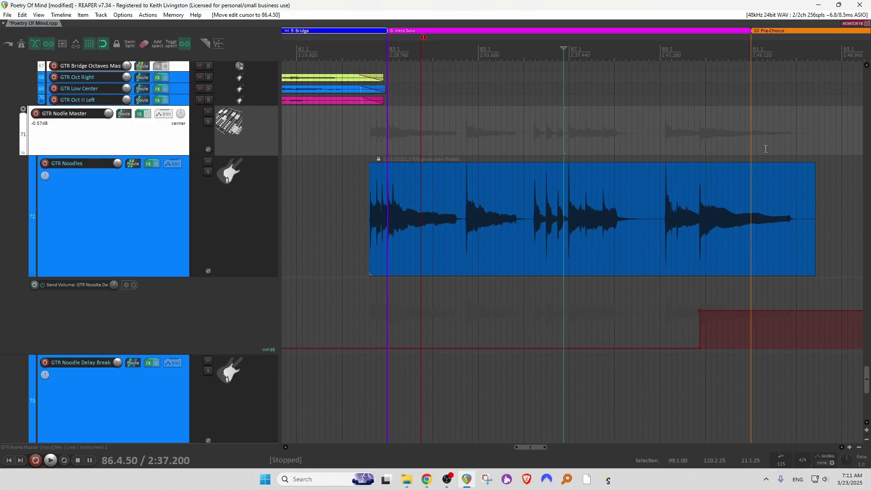
- Place a new track directly above GTR Noodles in the GTR Nodle Master folder and name it DEMO Delay
scroll(259, 307, "up", 3)
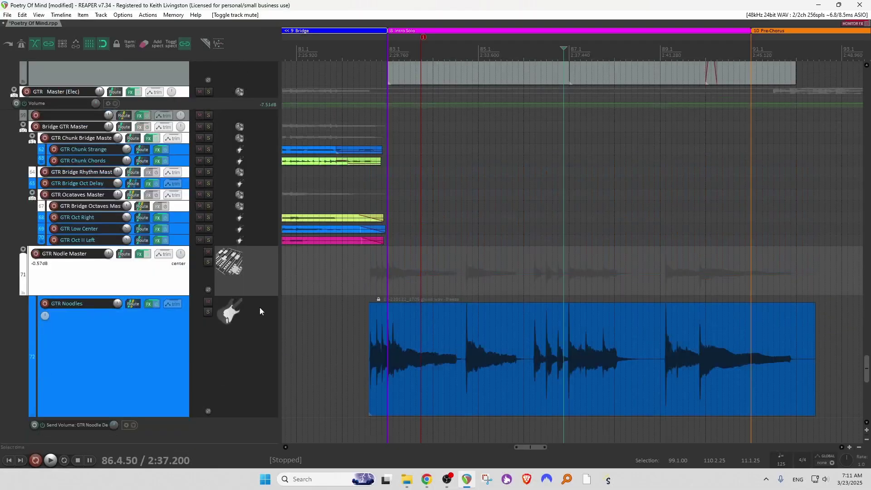
left_click(152, 330)
left_click_drag(152, 328, 114, 288)
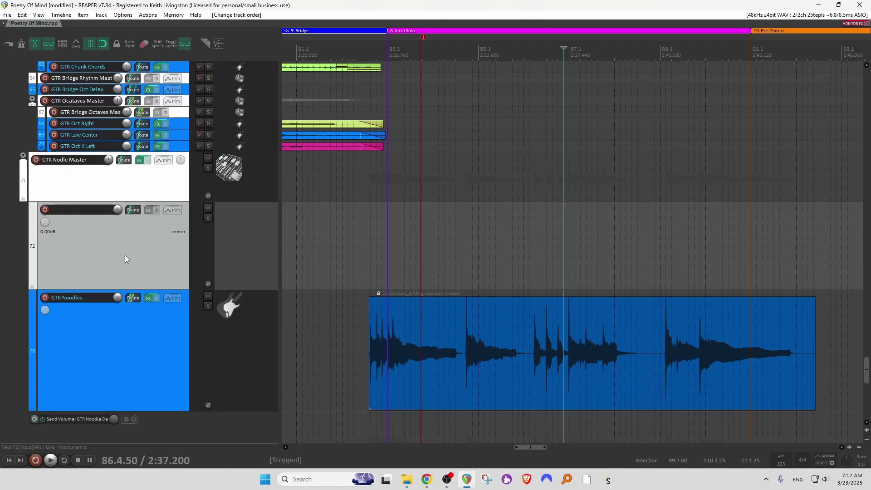
double_click(86, 210)
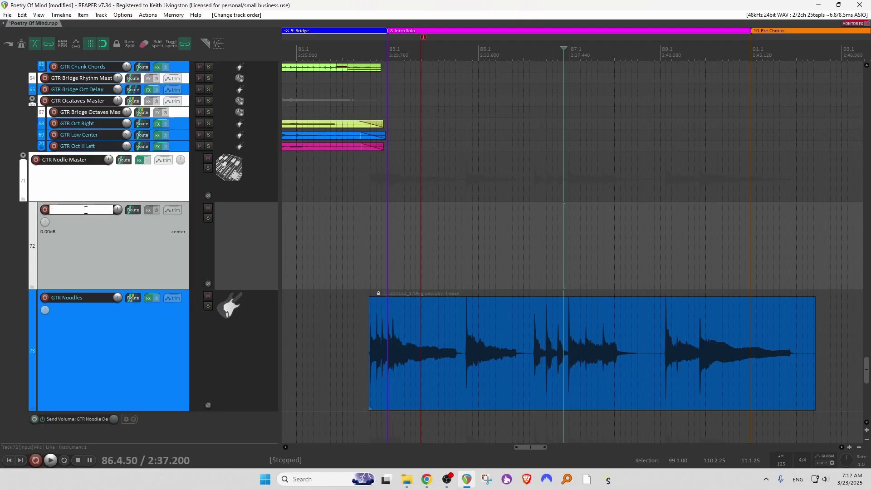
type("DEMO Delay")
- Set the DEMO Delay track's color to orange (red 255, green 128, blue 64)
right_click(105, 263)
left_click(311, 125)
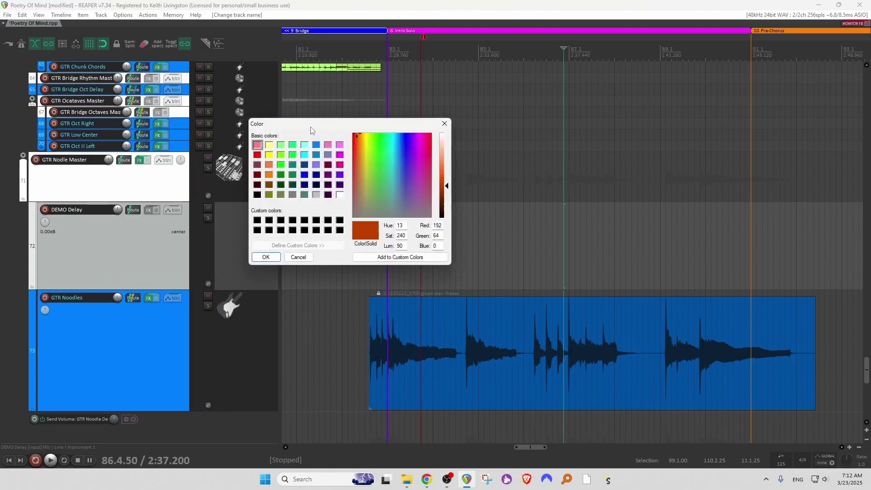
left_click(270, 166)
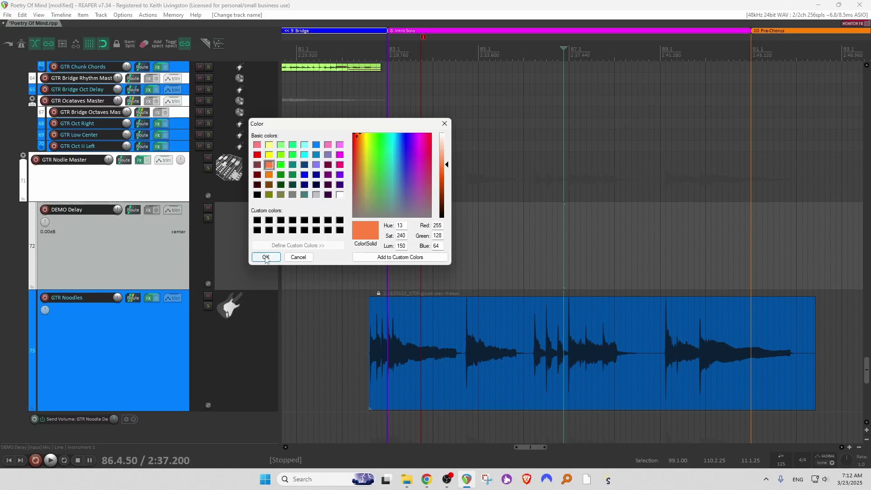
left_click(265, 257)
left_click(199, 240)
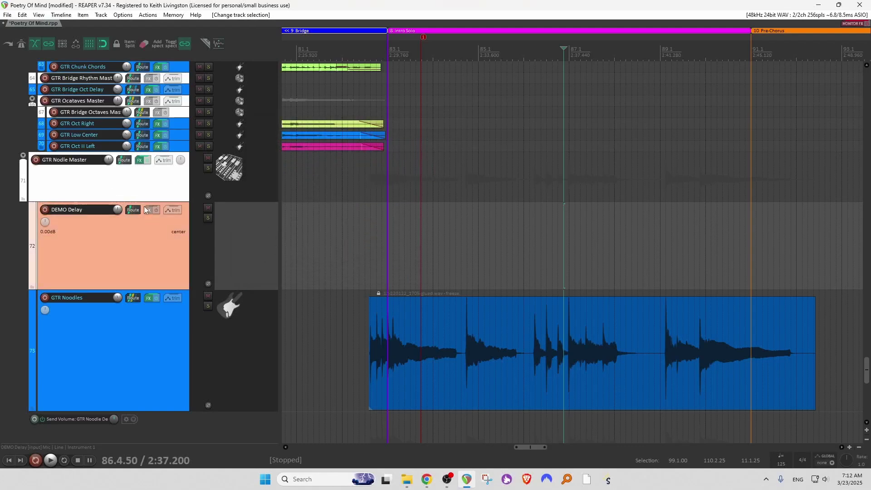
- Add the JS: Delay Machine2 (Tukan) effect to the DEMO Delay track and reposition its window
left_click(145, 208)
type("machin")
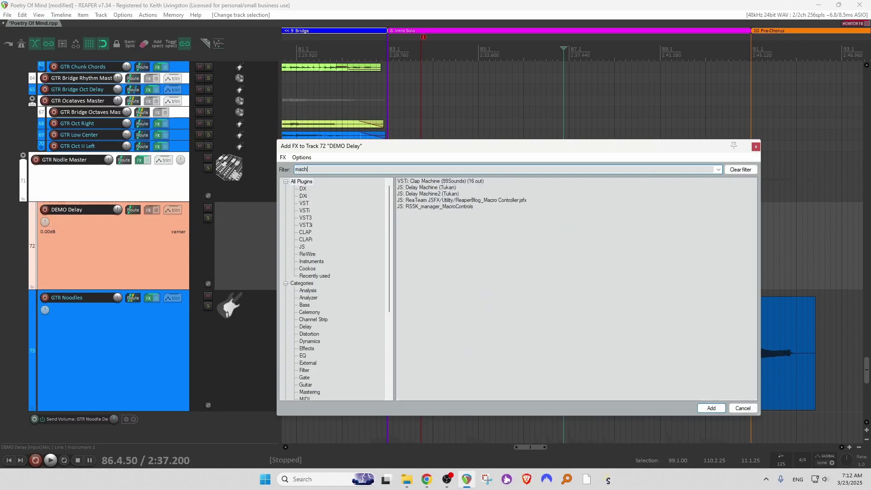
double_click(420, 195)
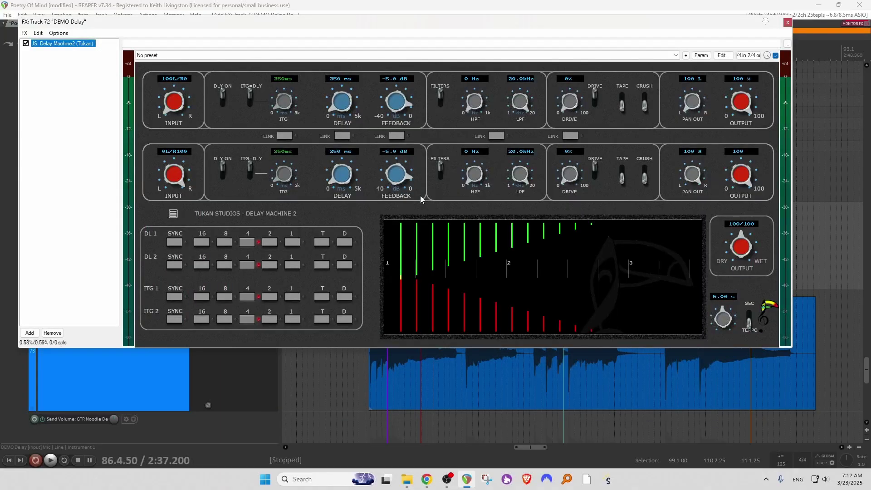
left_click_drag(444, 26, 488, 30)
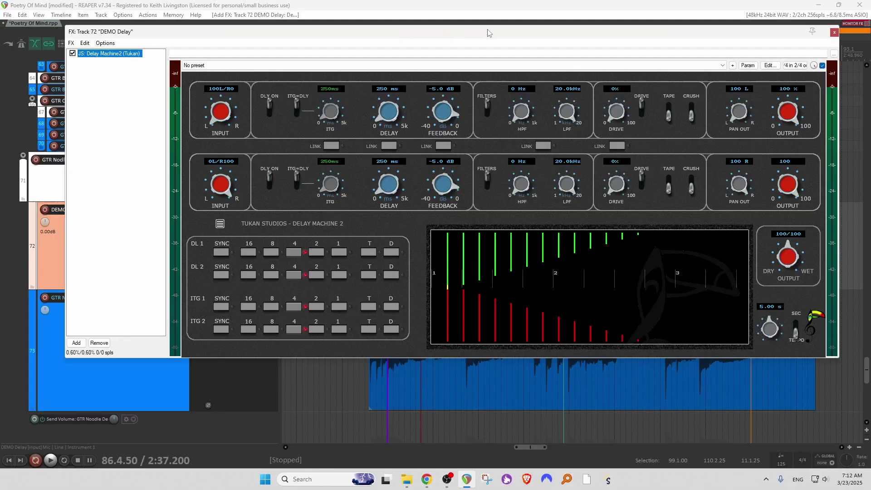
- Set the overall output mix of Delay Machine2 on the DEMO Delay track to 0/100, fully wet
left_click_drag(488, 33, 455, 31)
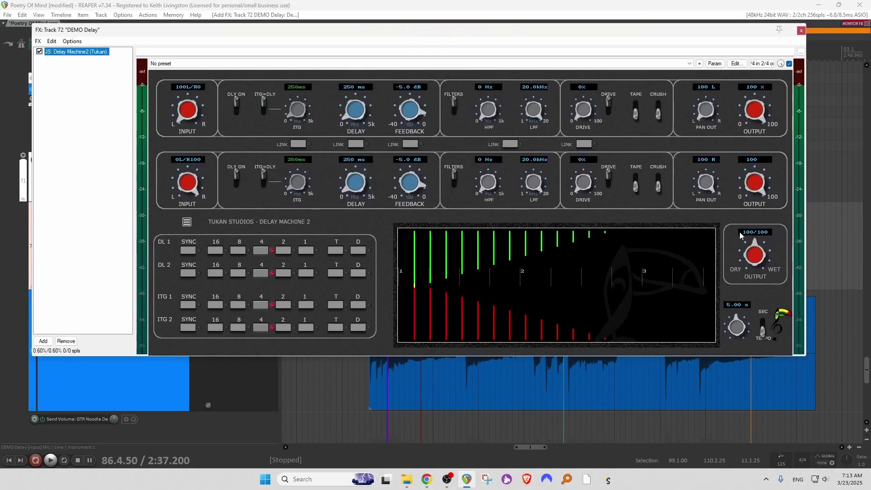
left_click_drag(740, 235, 752, 202)
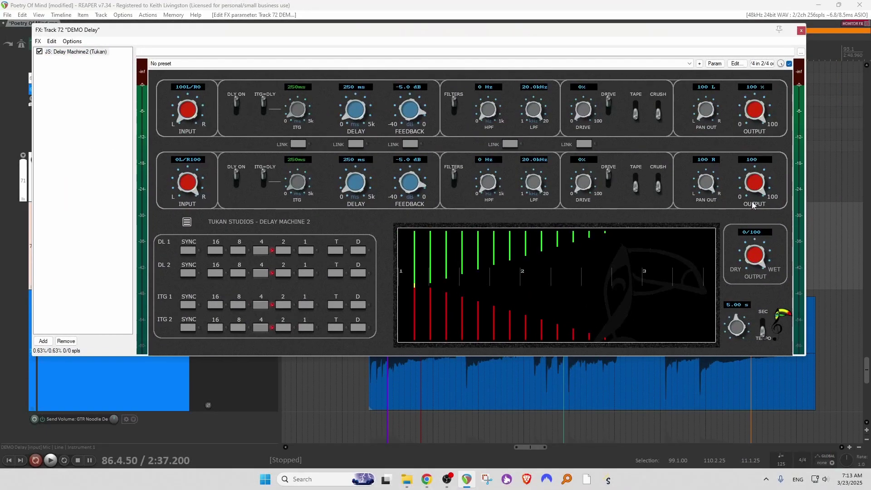
- Move the effect window out of the way, create a send from GTR Noodles to DEMO Delay, and close the effect window
left_click_drag(470, 36, 441, 358)
mouse_move(134, 301)
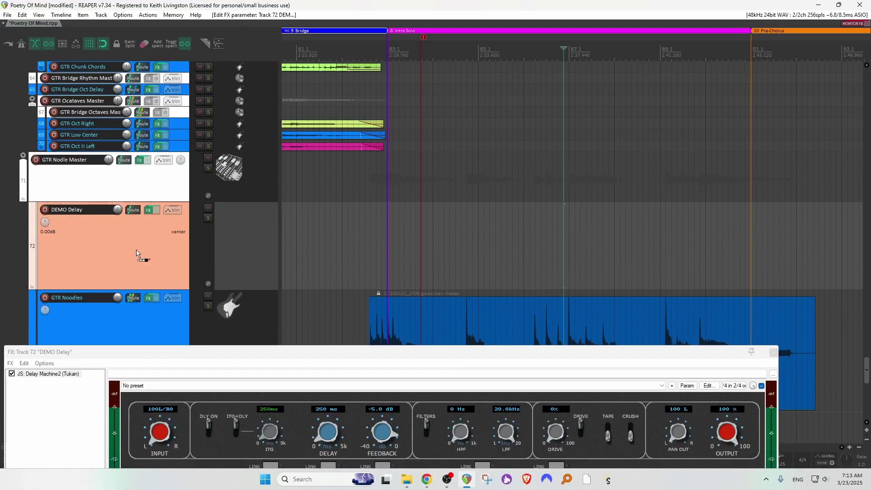
left_click_drag(137, 243, 138, 243)
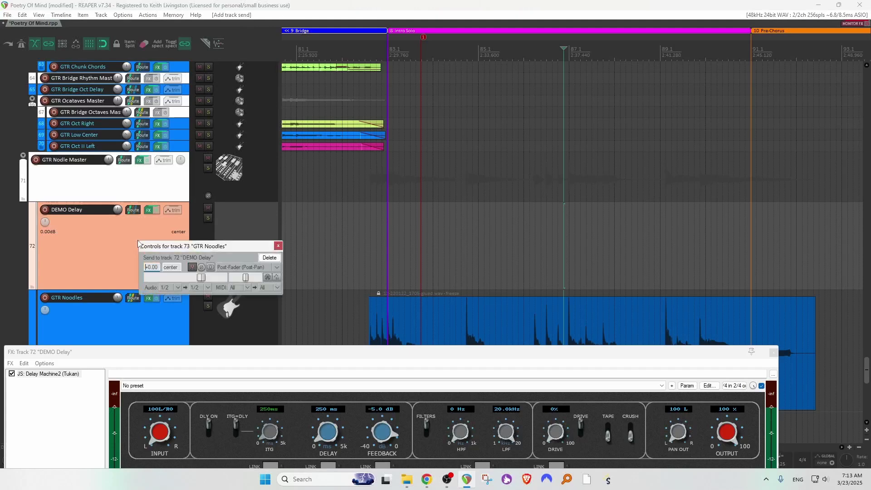
left_click(776, 352)
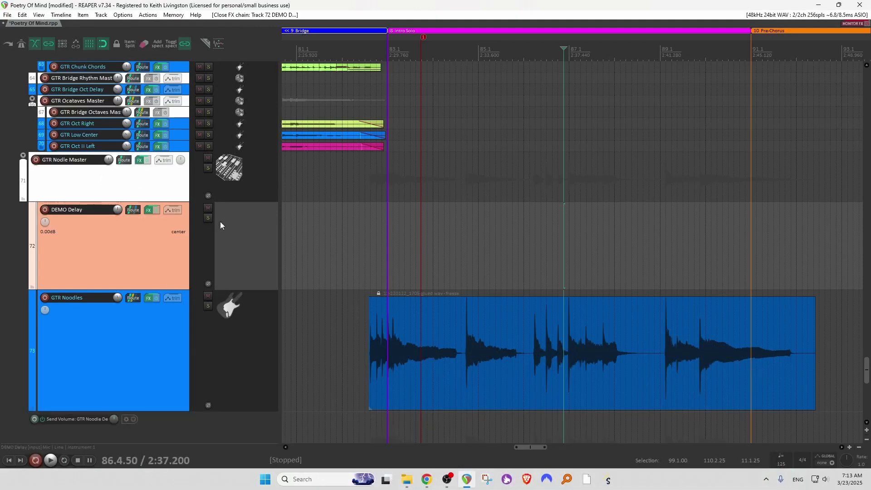
- Solo the GTR Nodle Master folder and play the guitar with its new delay from 86.4.50
left_click(207, 168)
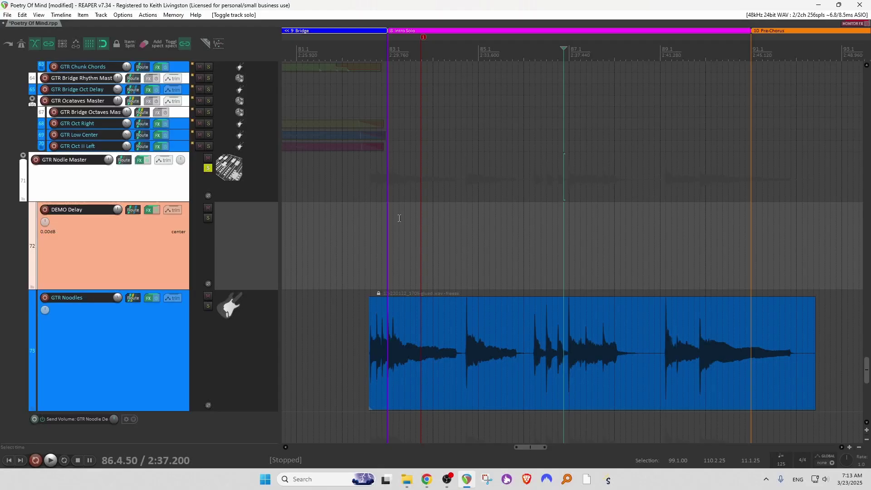
key("space")
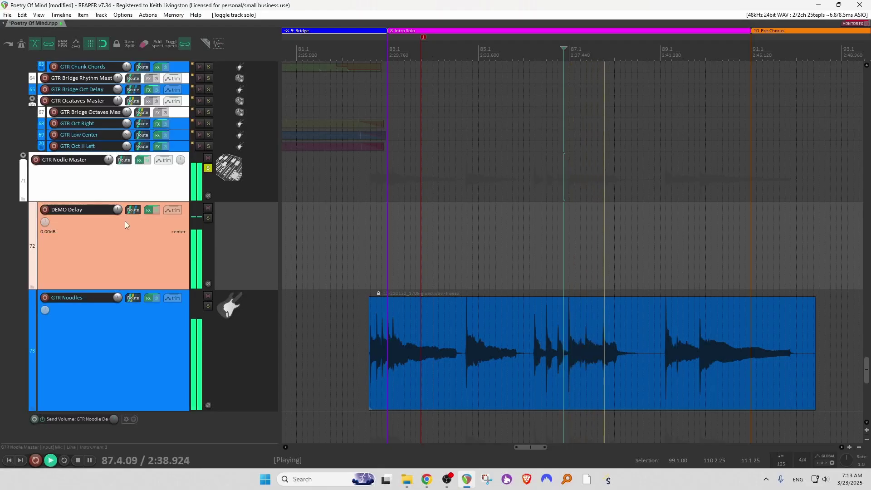
key("space")
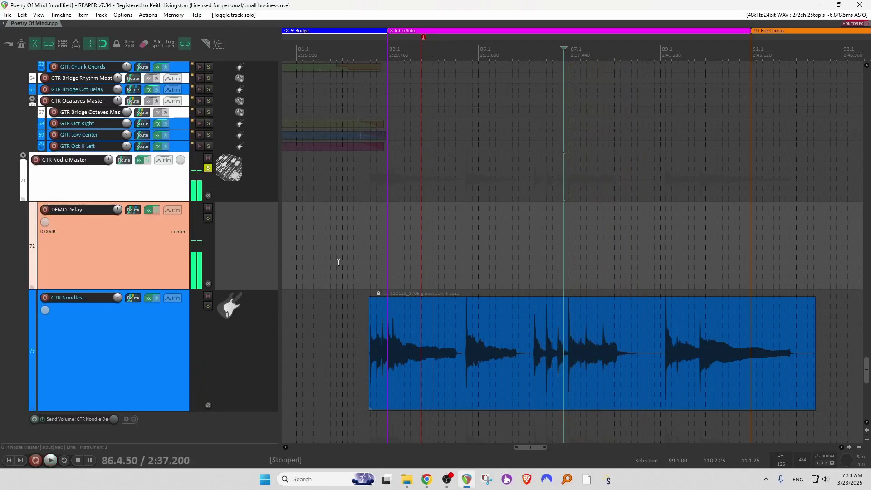
- Play the last guitar phrase with its delay from 89.4.00, then stop playback
scroll(793, 344, "up", 1)
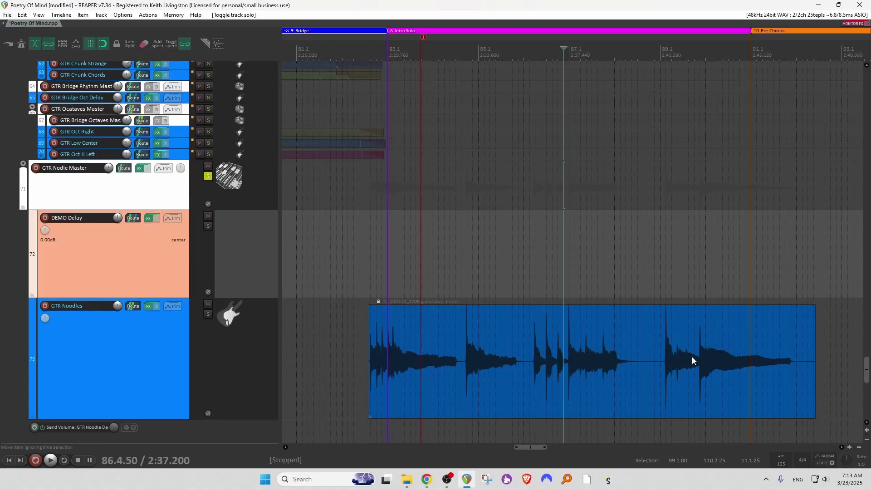
left_click(694, 294)
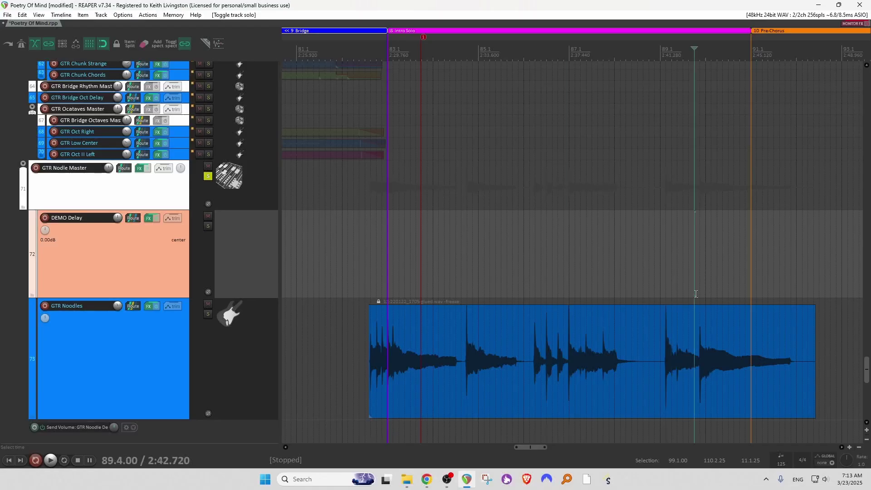
key("space")
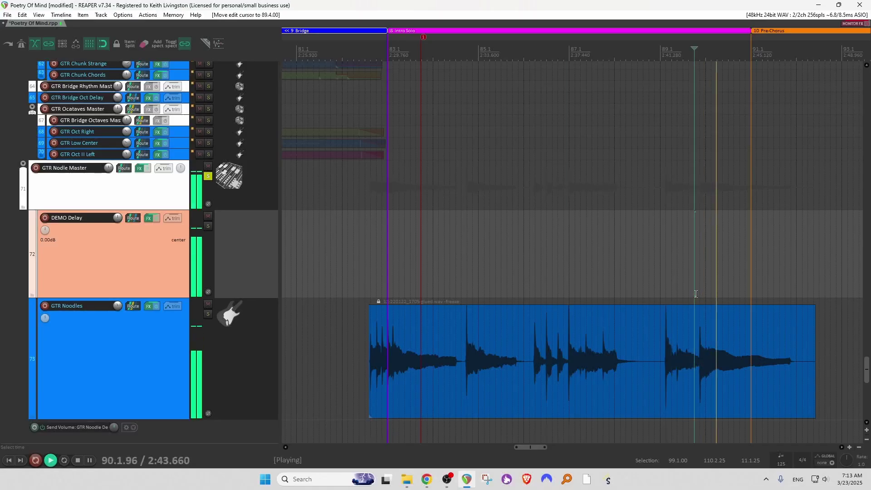
key("space")
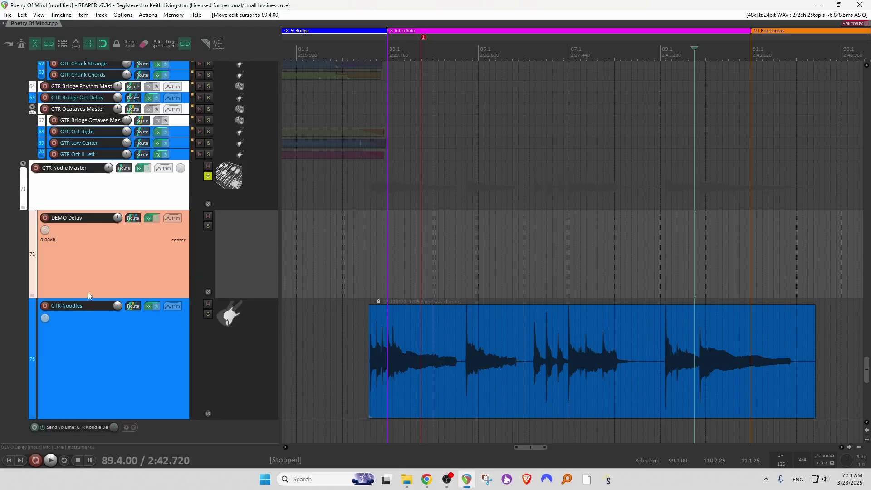
- Activate and show the DEMO Delay send volume envelope on the GTR Noodles track
left_click(166, 306)
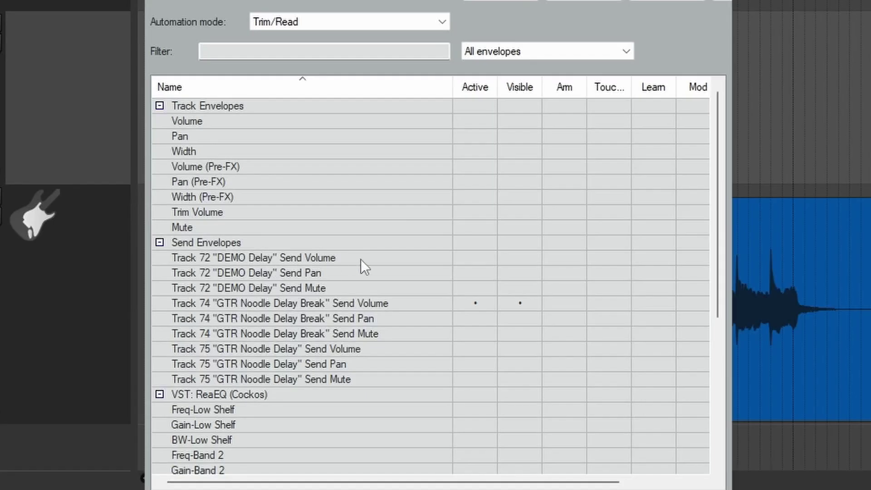
left_click(472, 260)
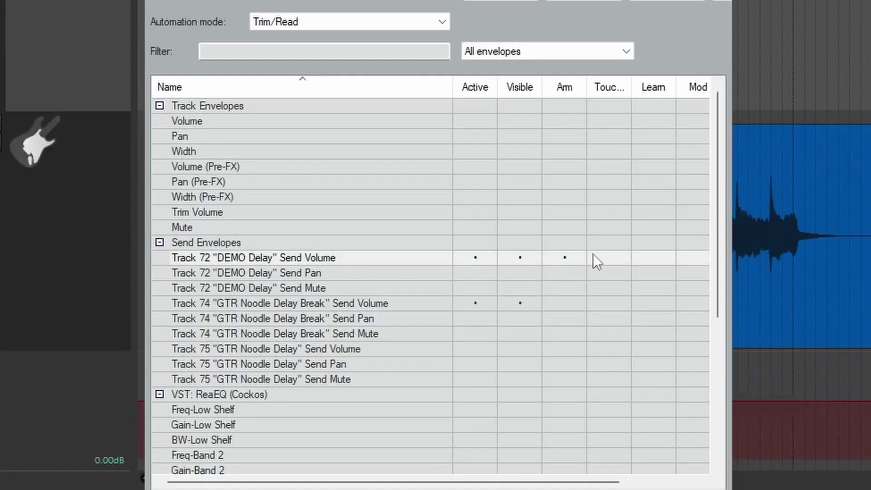
key("Escape")
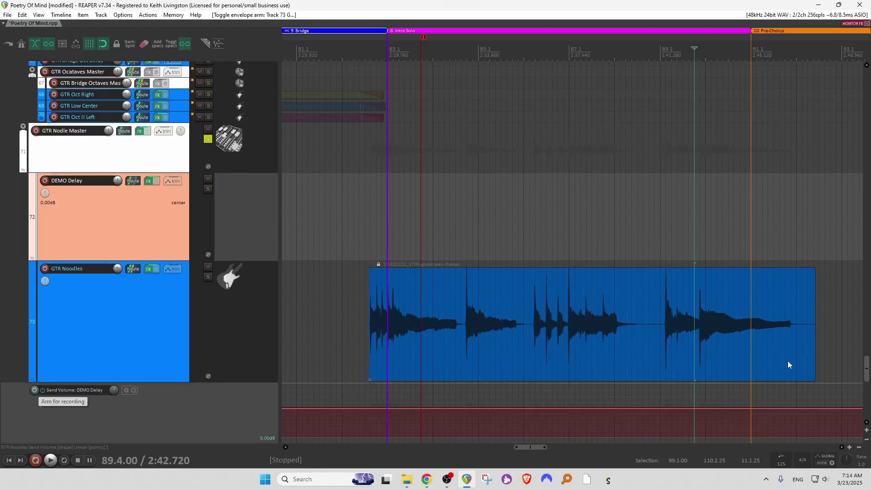
- Automate the DEMO Delay send volume to open only from 89.4.50 to 92.3.00, slightly below 0 dB, with -inf dB before and after
left_click_drag(865, 371, 865, 379)
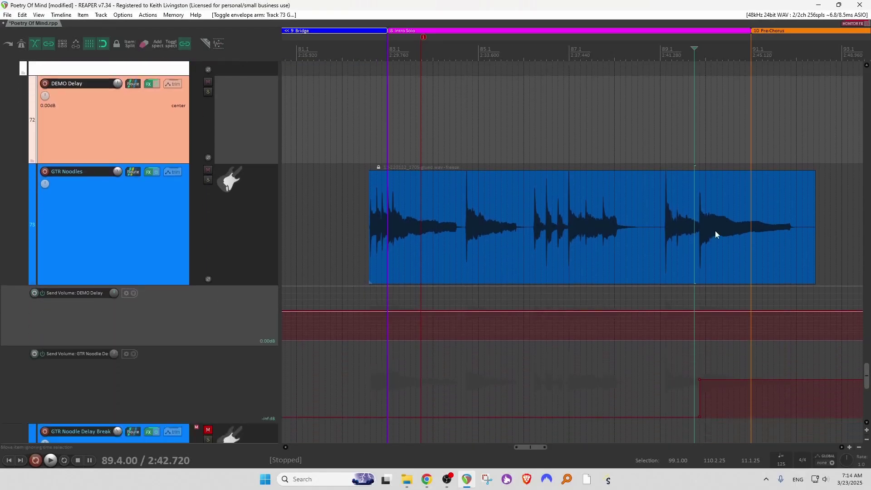
left_click_drag(698, 154, 819, 152)
scroll(756, 148, "up", 5)
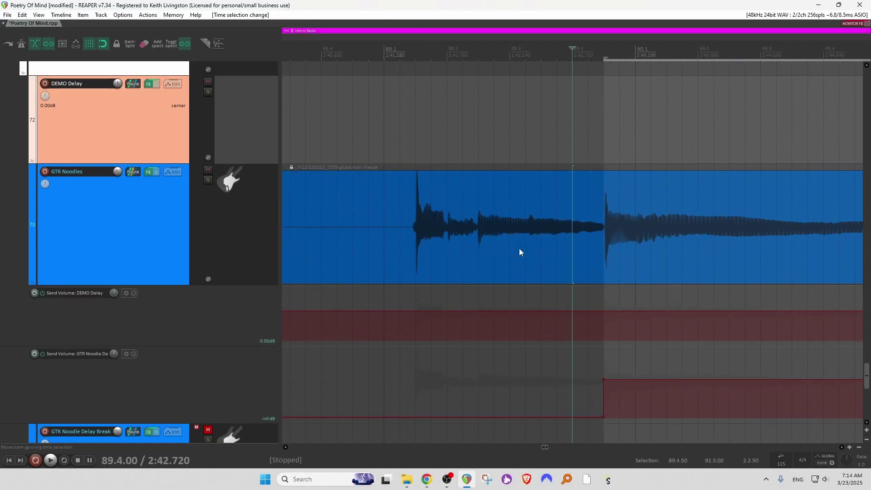
scroll(649, 309, "down", 3)
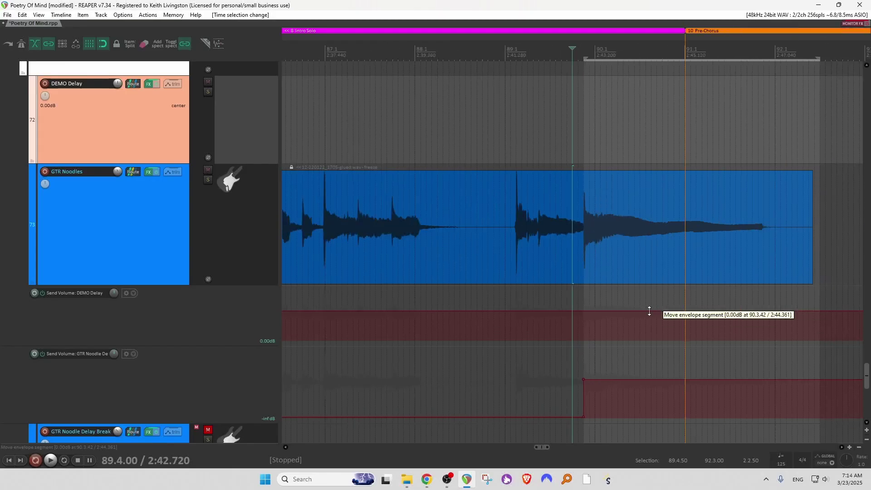
left_click_drag(649, 311, 650, 325)
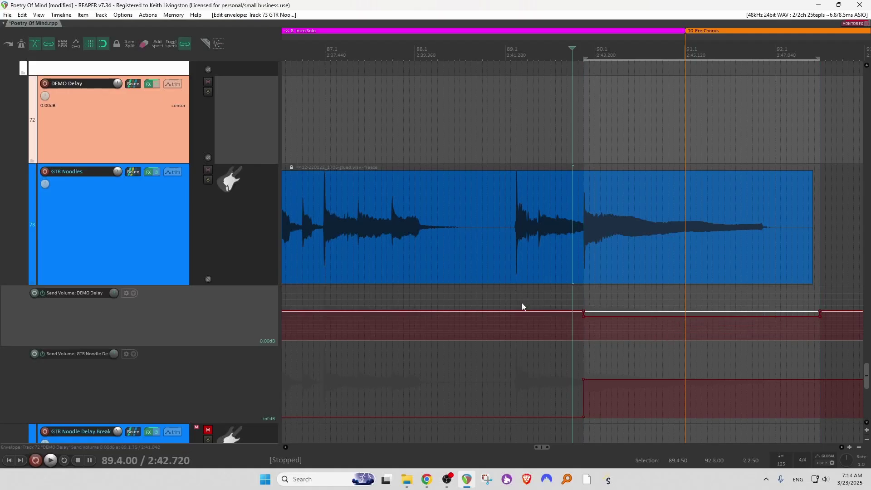
left_click_drag(505, 310, 515, 489)
left_click_drag(841, 313, 853, 488)
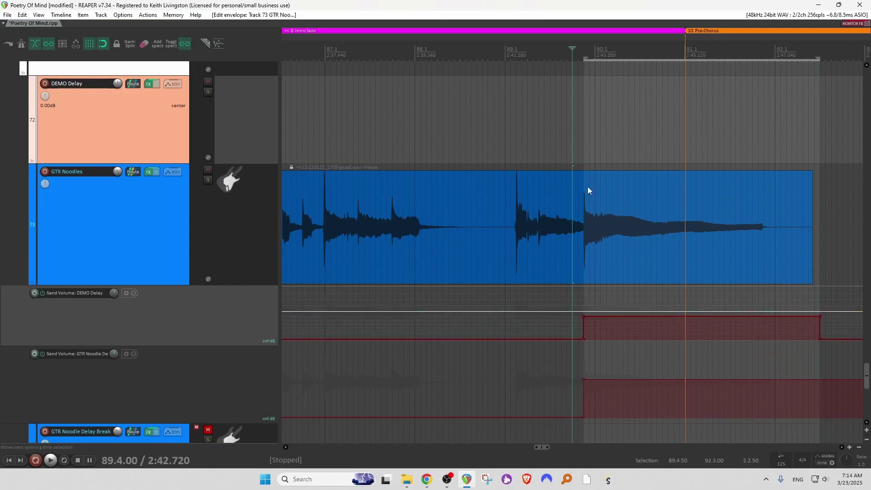
- Play the guitar part through the automated delay throw, placing the edit cursor at 86.1.50, and stop playback
left_click(459, 129)
key("space")
scroll(476, 141, "down", 2)
left_click(495, 153)
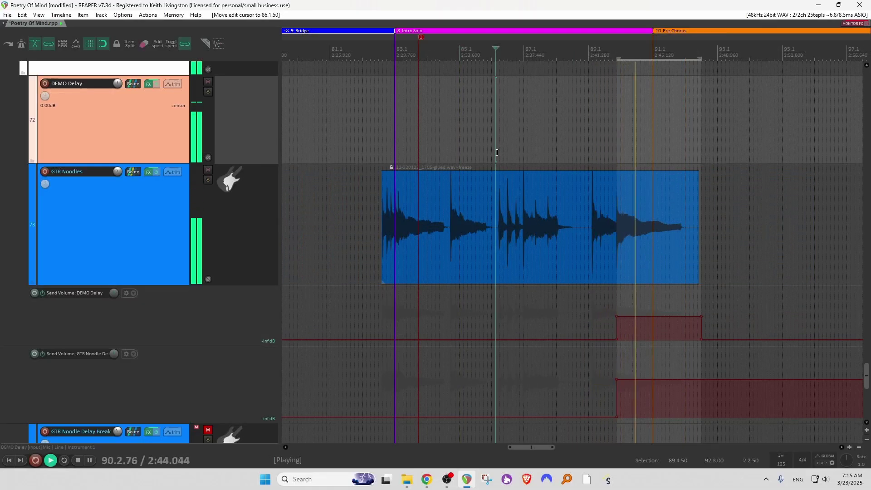
key("space")
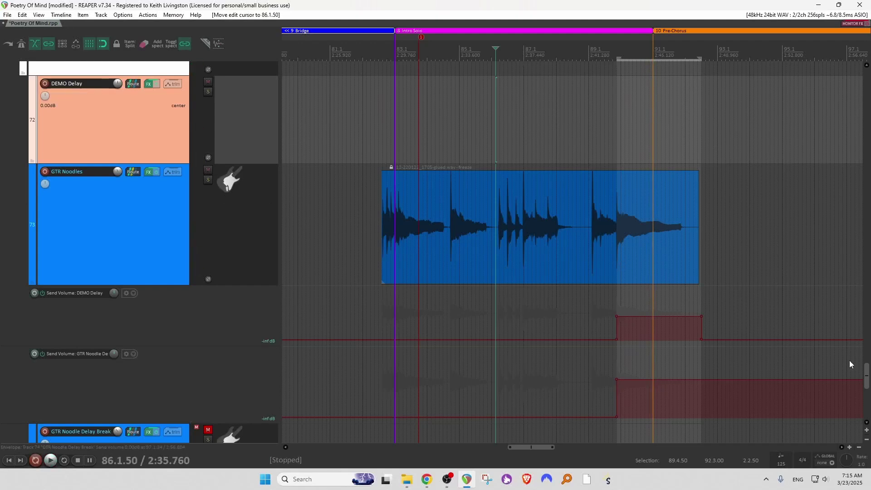
- Reopen the Delay Machine2 effect on the DEMO Delay track and turn on tempo sync for delay 1
scroll(867, 375, "up", 5)
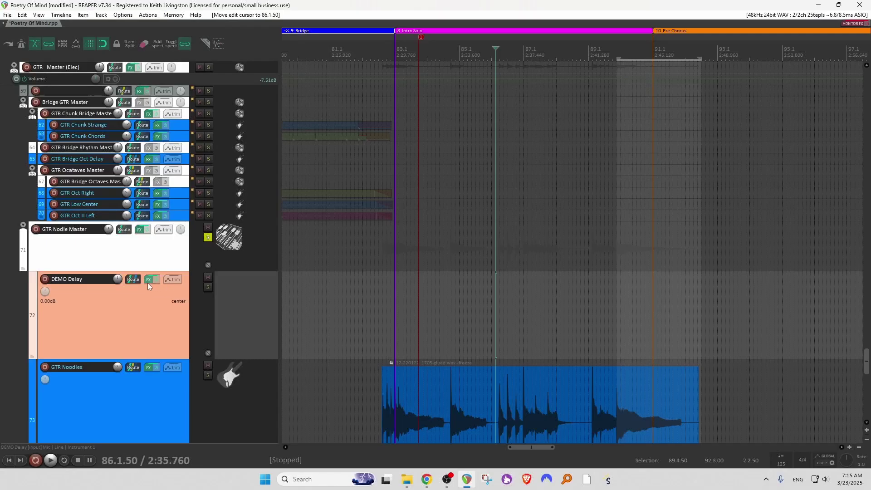
left_click(148, 282)
left_click_drag(280, 303, 335, 43)
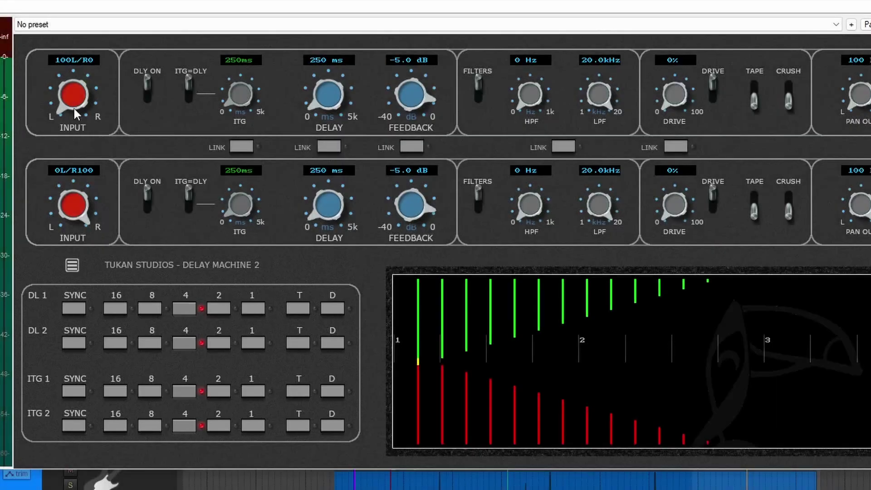
left_click(74, 309)
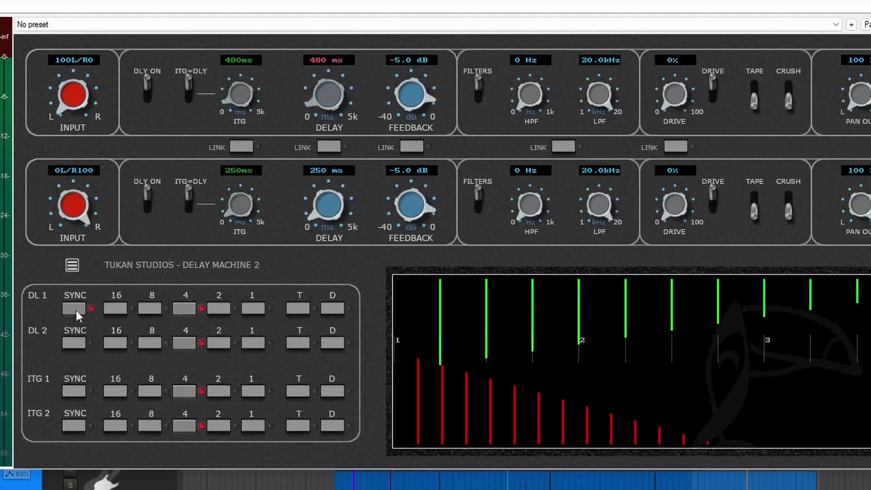
- Try the 16, 8, 4, 2 and 1 note divisions on delay 1 in turn
left_click(114, 311)
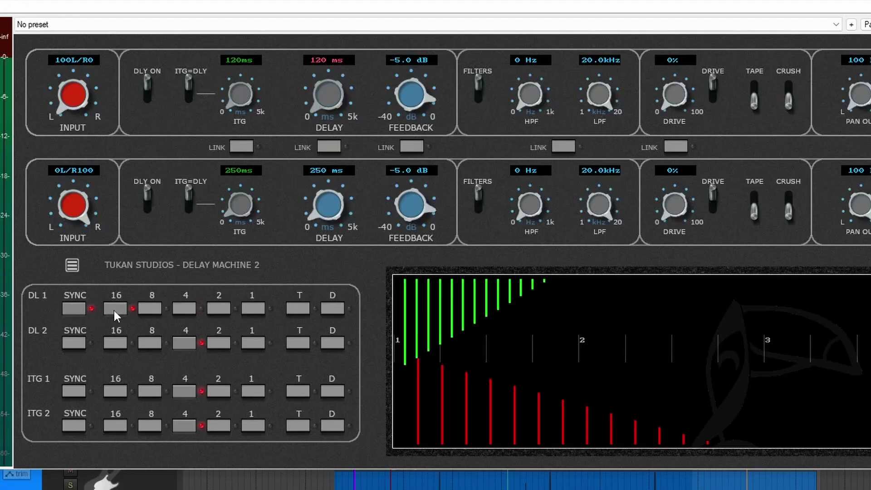
left_click(149, 310)
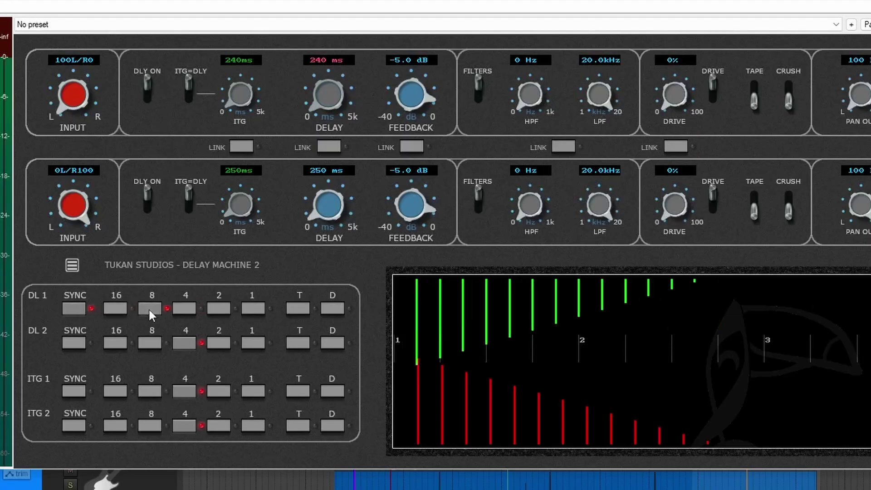
left_click(186, 307)
left_click(213, 308)
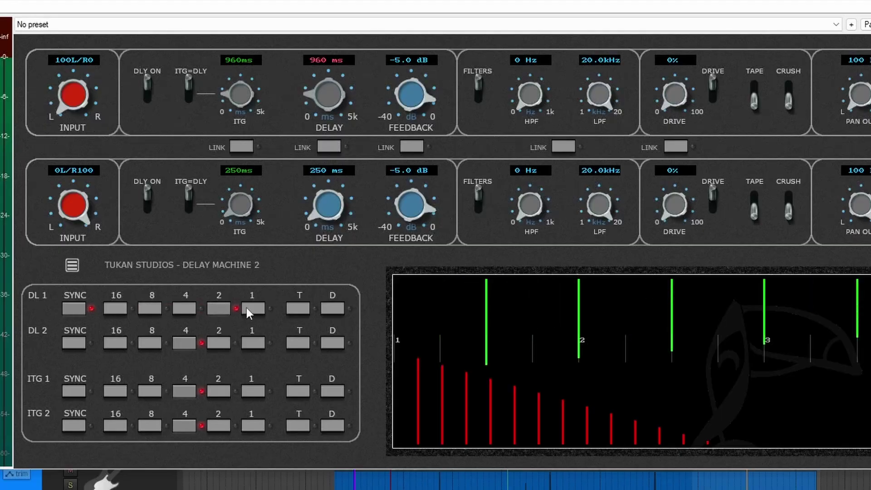
left_click(247, 307)
- Try triplet and dotted timing on delay 1 with the 1 and 4 note divisions
left_click(299, 311)
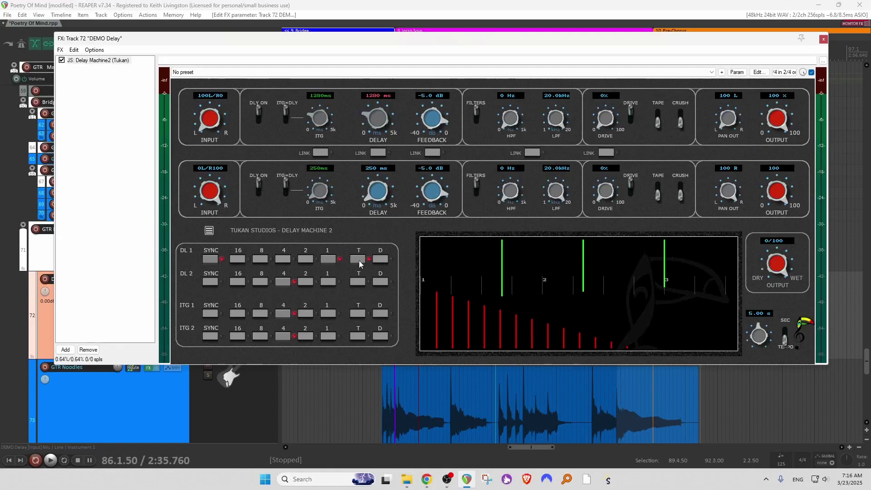
left_click(379, 260)
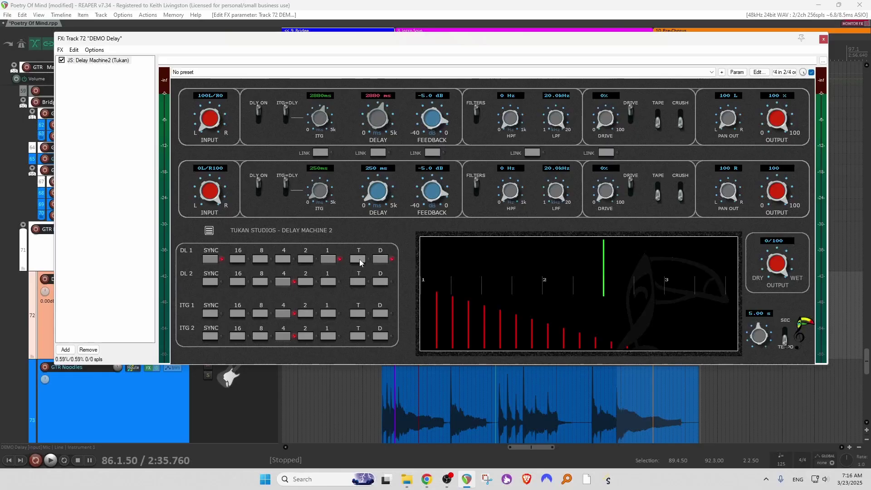
left_click(358, 259)
left_click(283, 260)
left_click(357, 260)
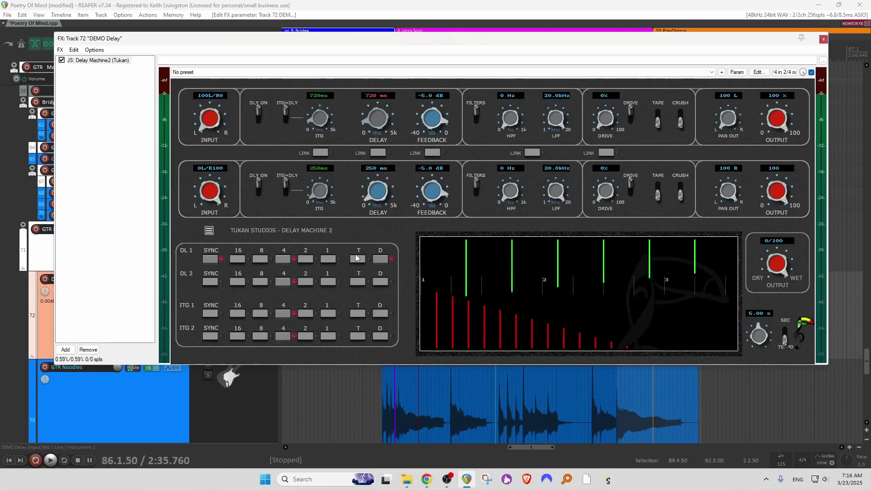
left_click(380, 259)
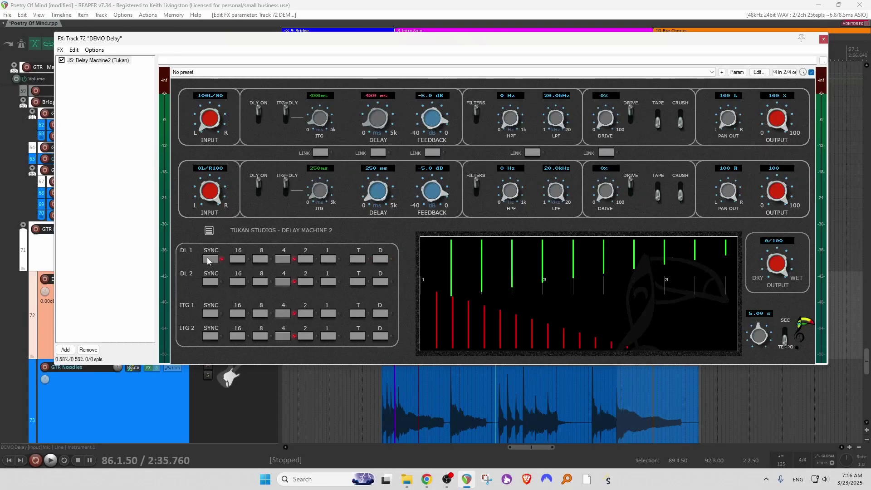
- Set delay 1 to the whole-note division (1), and sync delay 2 to tempo at the same division
left_click(327, 259)
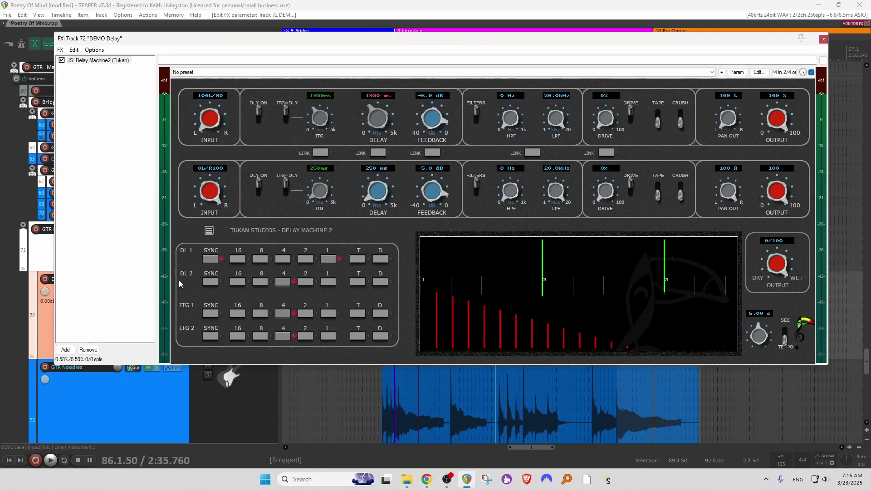
left_click(210, 282)
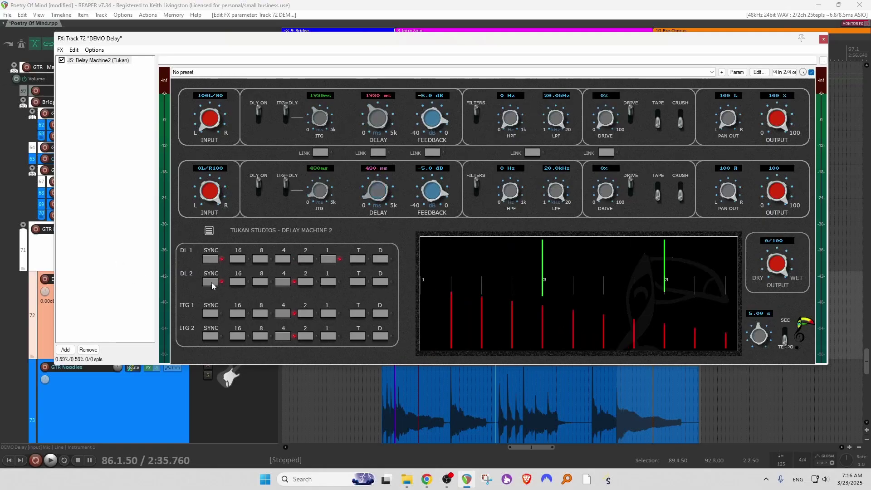
left_click(334, 282)
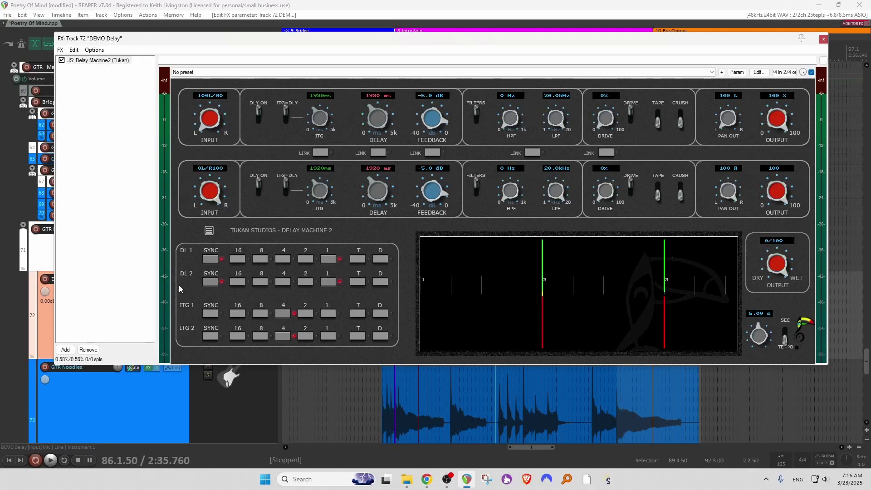
- Decouple delay 2's ITG from its delay time, sync ITG 2 to tempo, try the 1 division, and settle on the 2 division
left_click(210, 336)
left_click(305, 336)
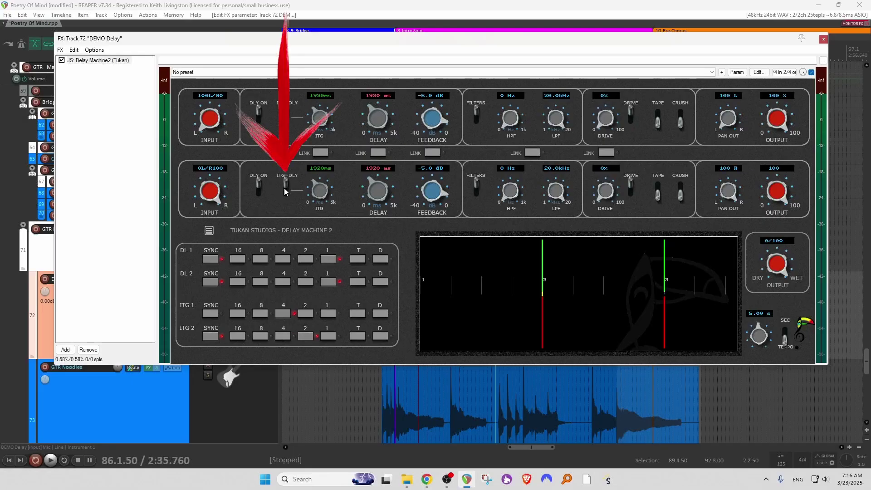
left_click(284, 188)
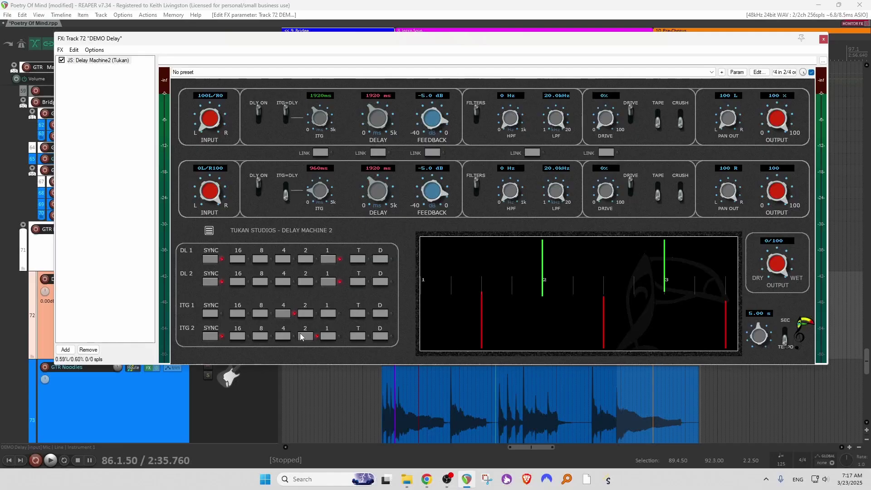
left_click(330, 336)
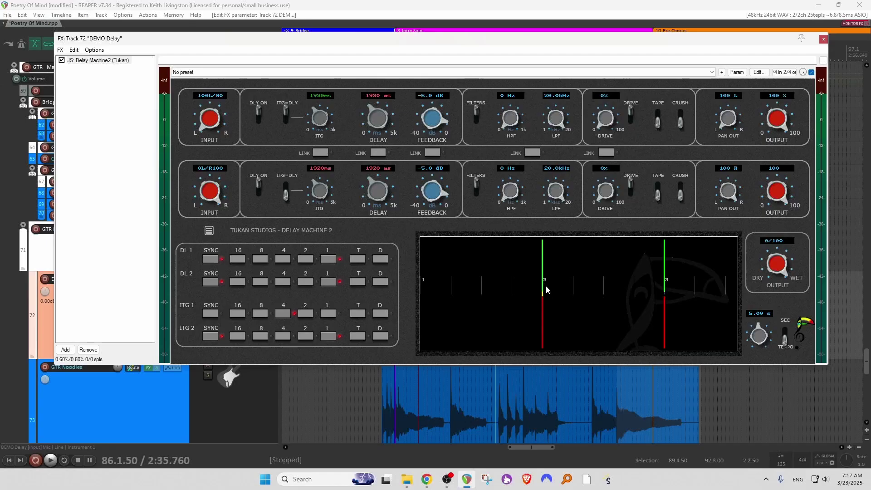
left_click(305, 336)
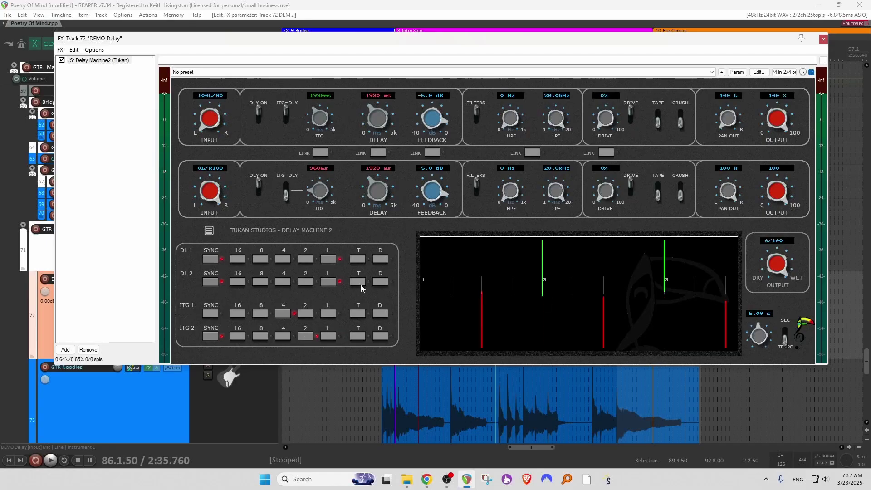
- Close the effects window and play back the end of the guitar phrase from 89.1 to hear the staggered delays
key("Escape")
left_click(588, 193)
key("space")
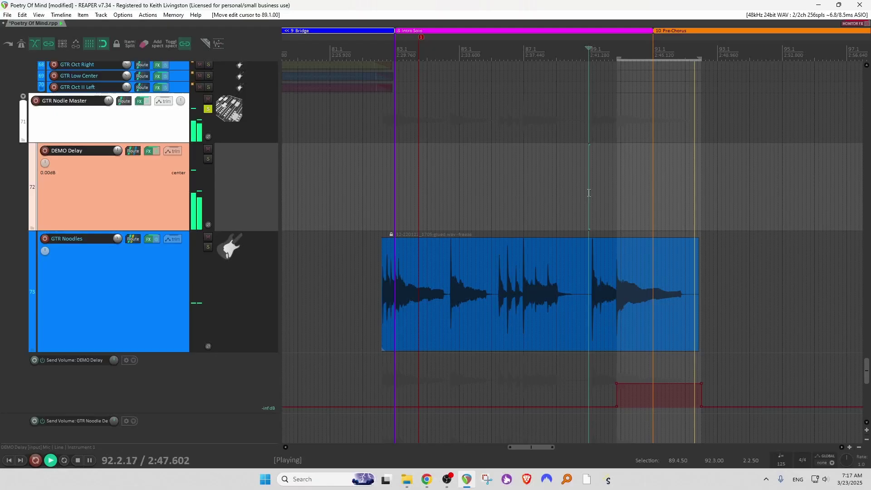
key("space")
key("space")
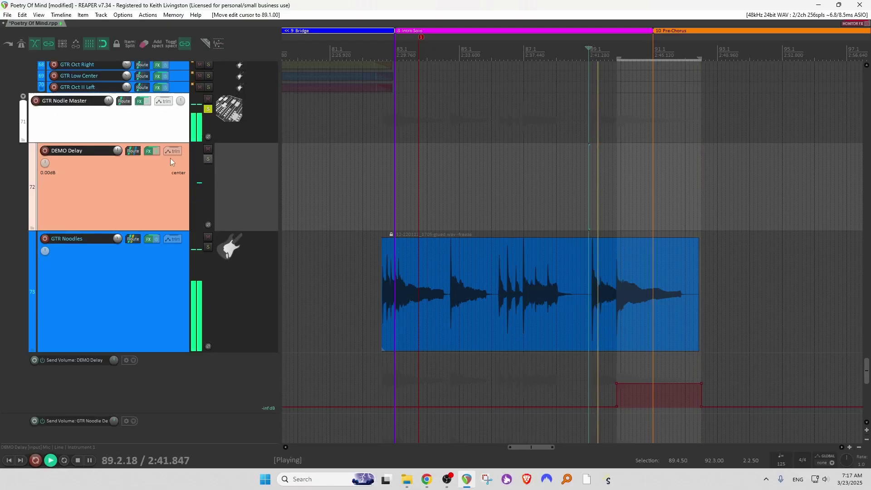
key("space")
- Lower Delay Machine2's feedback to -17.0 dB on delay 1 and -17.4 dB on delay 2, and narrow their output pans to 44 L and 44 R
left_click(148, 152)
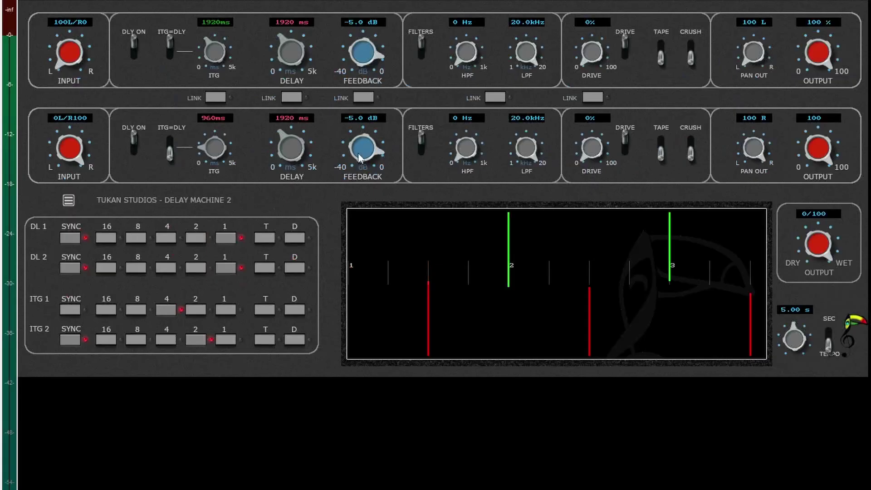
left_click_drag(380, 166, 359, 172)
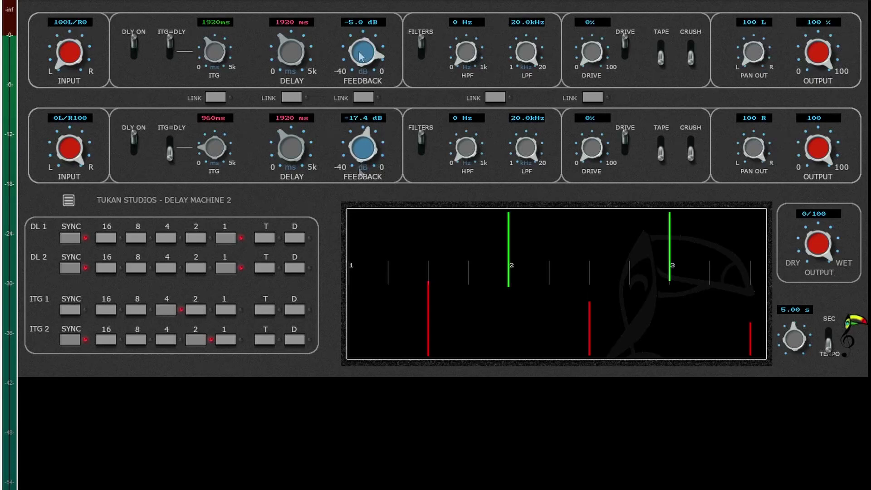
left_click_drag(361, 56, 360, 74)
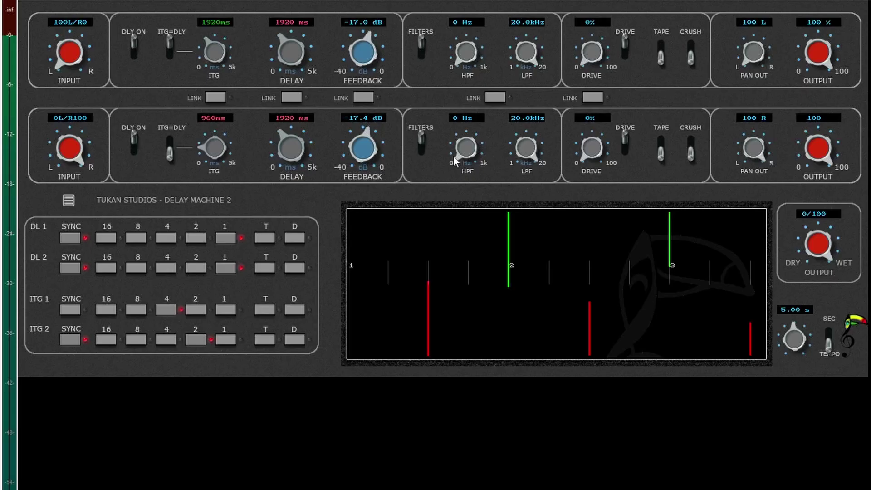
left_click_drag(746, 64, 746, 46)
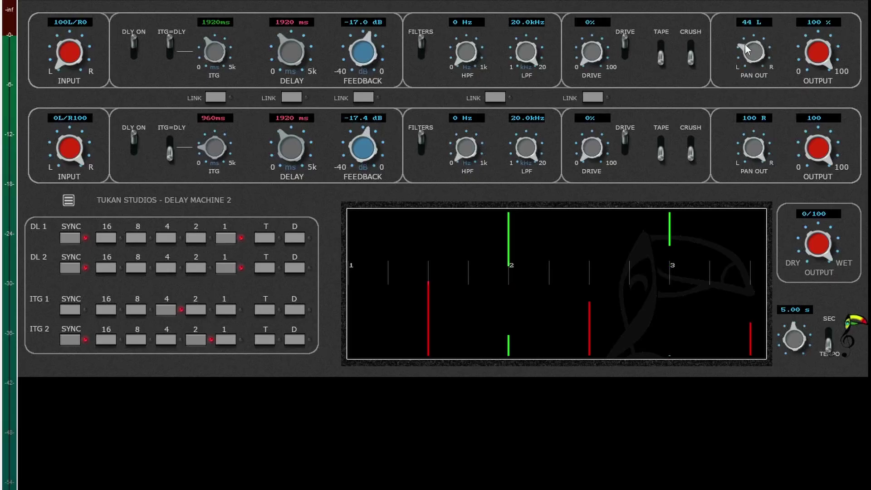
left_click_drag(748, 147, 749, 163)
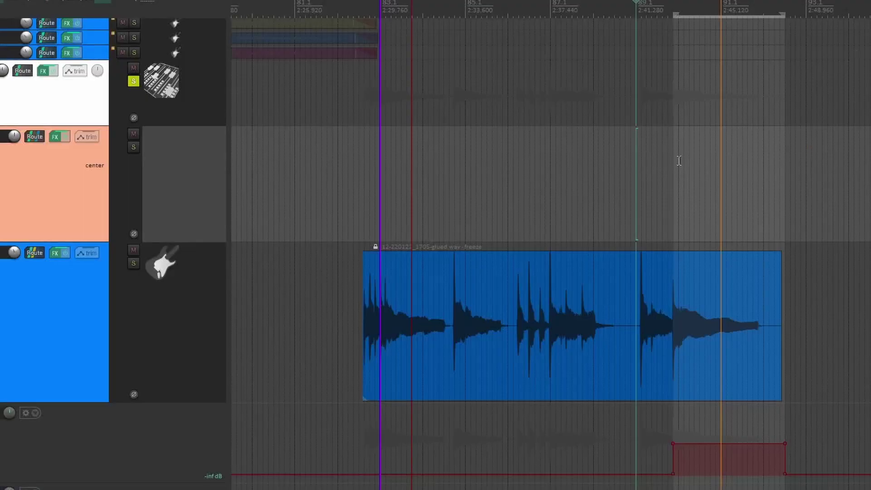
- Play back the delay throw from 89.3 to hear the reduced feedback and narrower panning
left_click(657, 170)
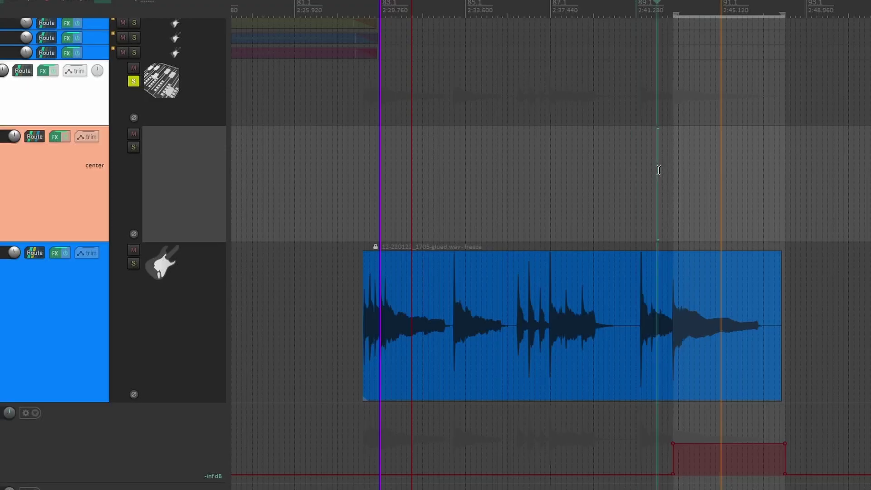
key("space")
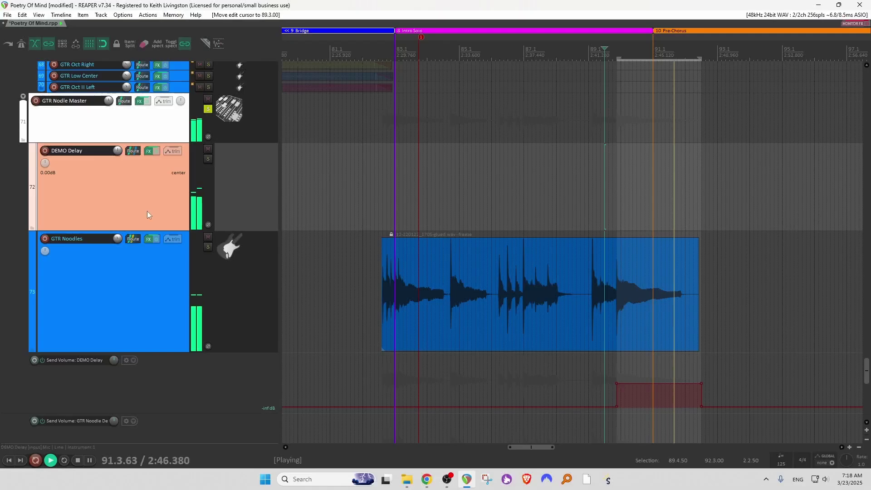
key("space")
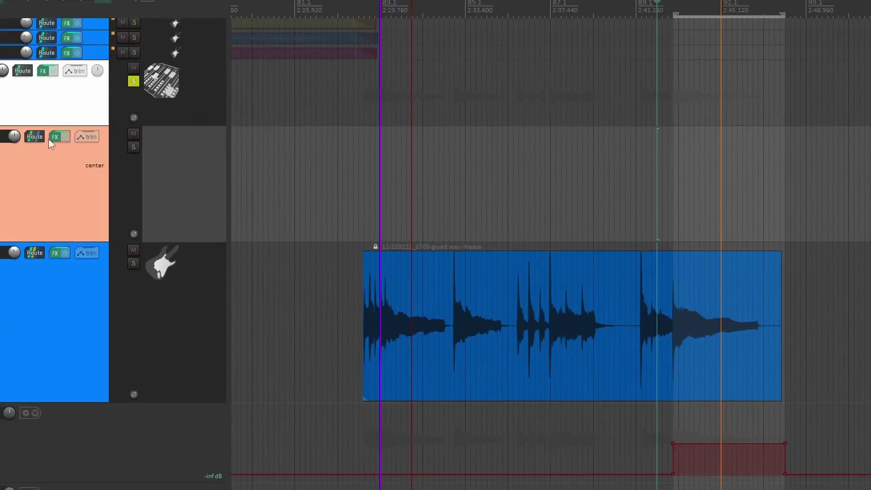
- Filter the delays in Delay Machine2 with HPF 310 Hz and LPF 6.0 kHz on delay 1, and 320 Hz and 5.8 kHz on delay 2
left_click(51, 138)
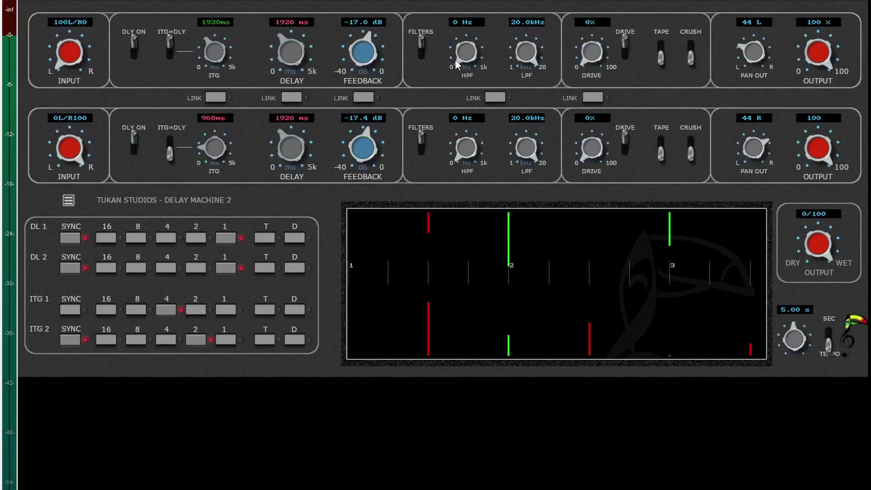
left_click_drag(455, 59, 451, 45)
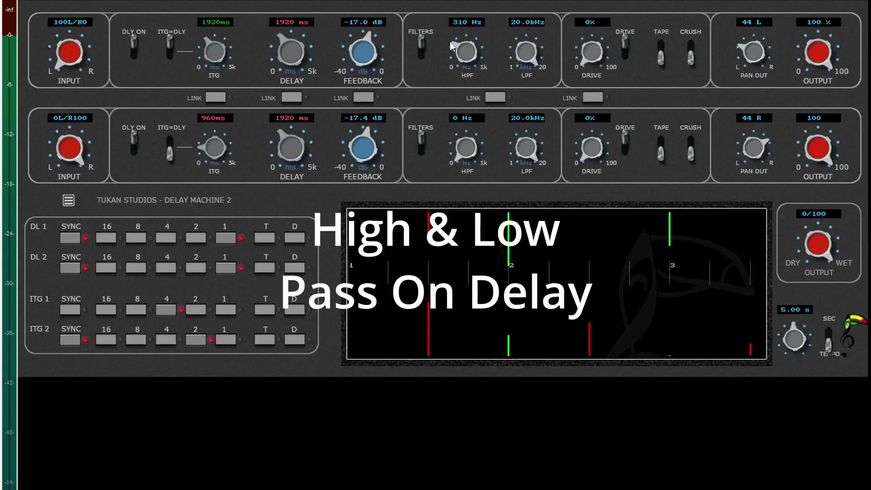
left_click_drag(516, 43, 521, 78)
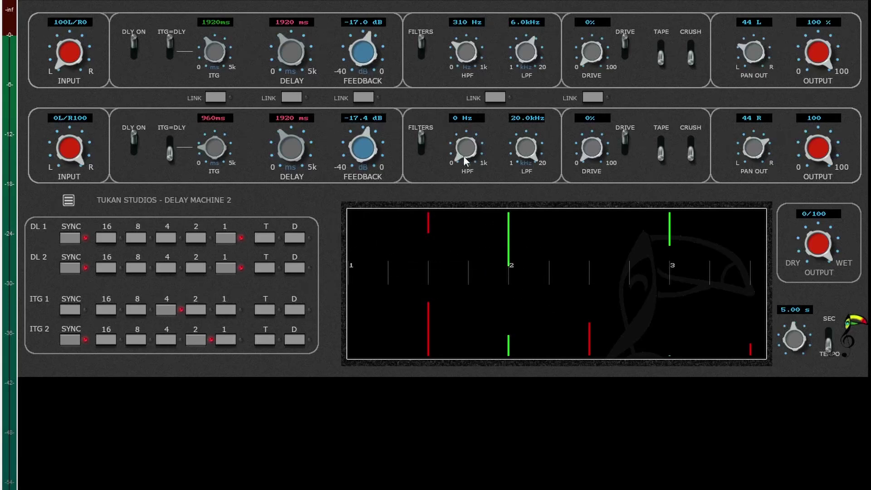
left_click_drag(464, 159, 455, 139)
left_click_drag(519, 142, 522, 165)
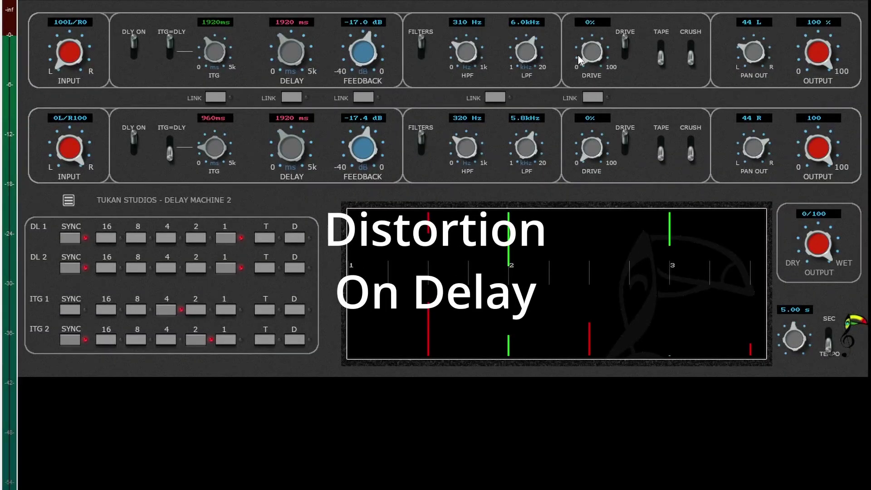
- Raise the drive to 100% on both delays and turn on Crush for each
left_click_drag(585, 76, 585, 45)
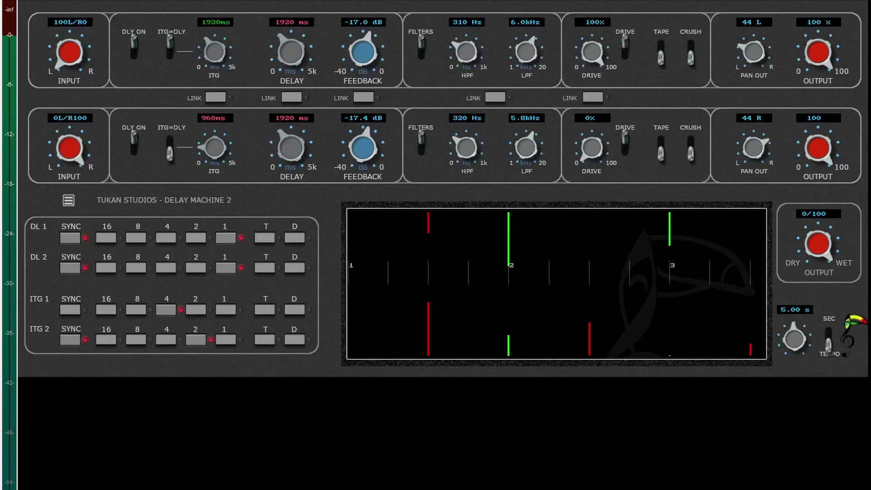
left_click_drag(587, 160, 604, 53)
left_click(688, 60)
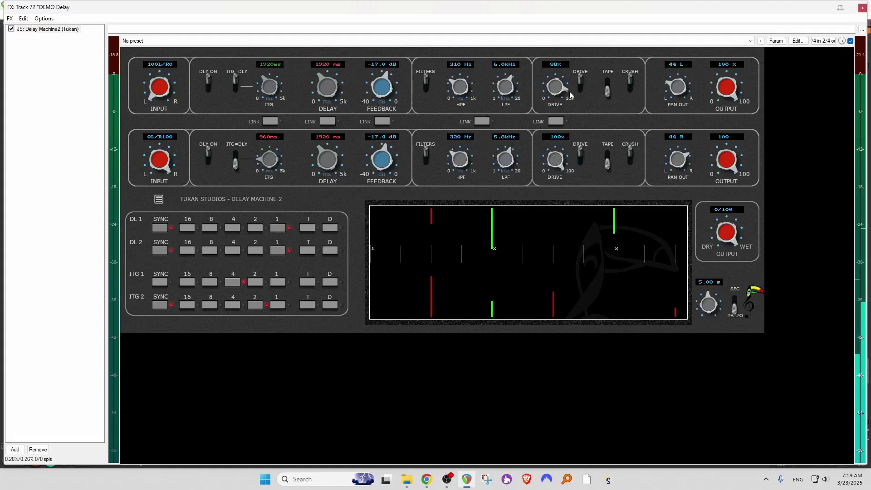
- Reduce the drive to 53% on delay 1 and 51% on delay 2
left_click_drag(589, 56, 588, 75)
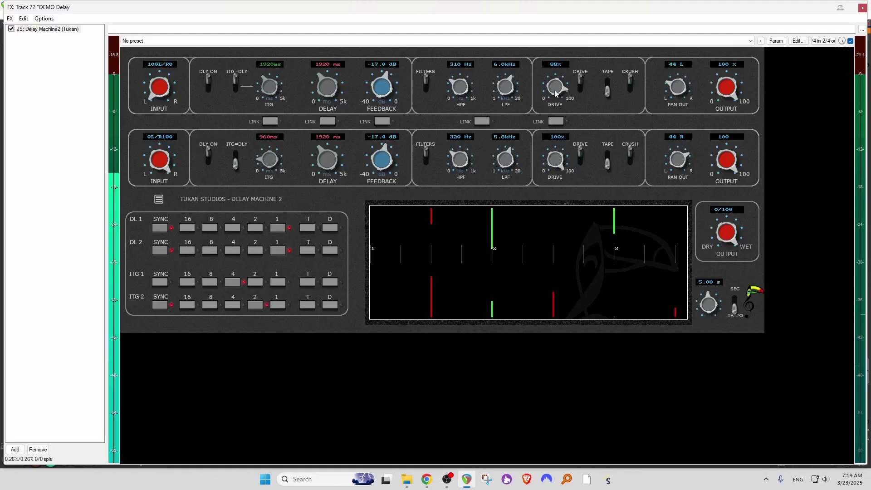
left_click_drag(551, 105, 551, 107)
left_click_drag(550, 158, 550, 181)
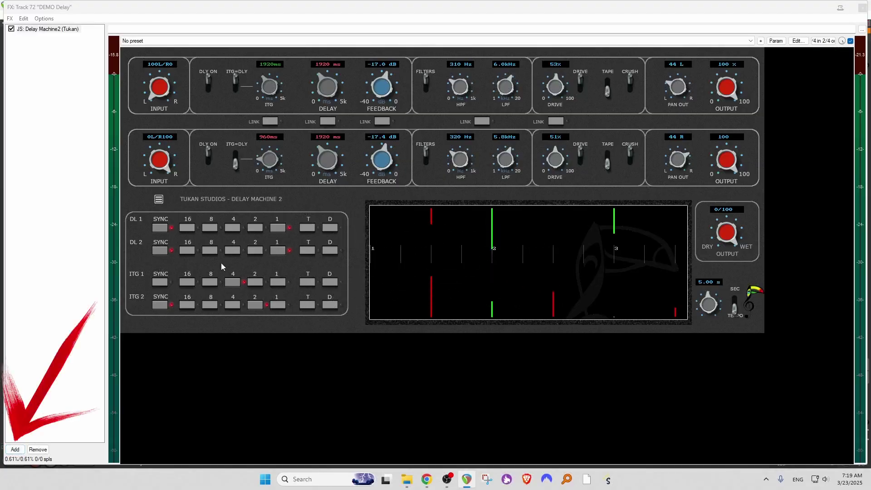
- Add Blacklight Modulation S2 (Tukan) after Delay Machine2 on the DEMO Delay track and bring up its settings
left_click(862, 8)
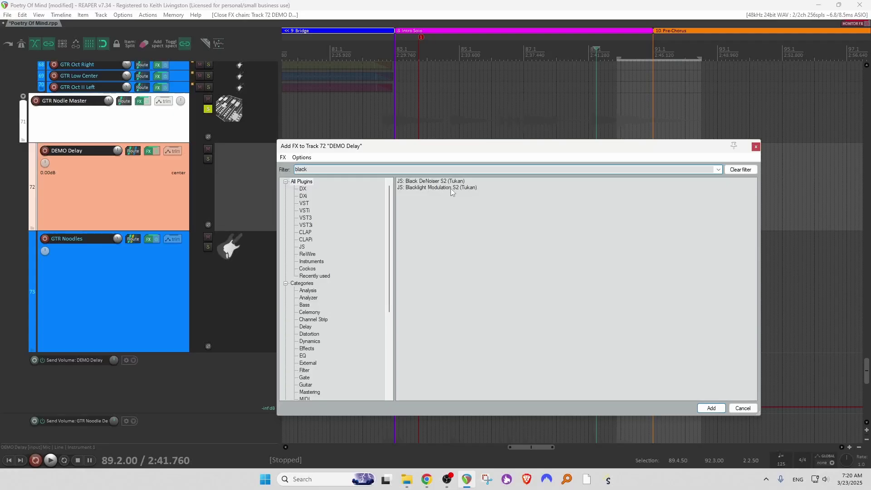
double_click(451, 187)
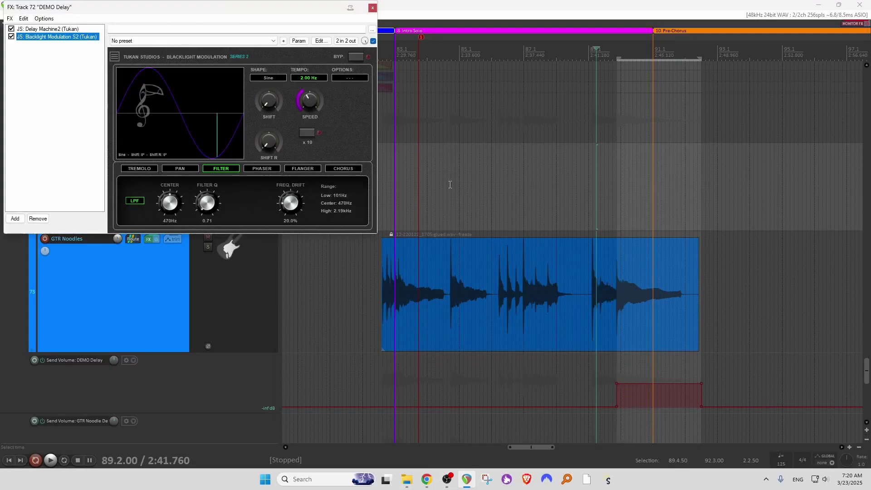
left_click(39, 29)
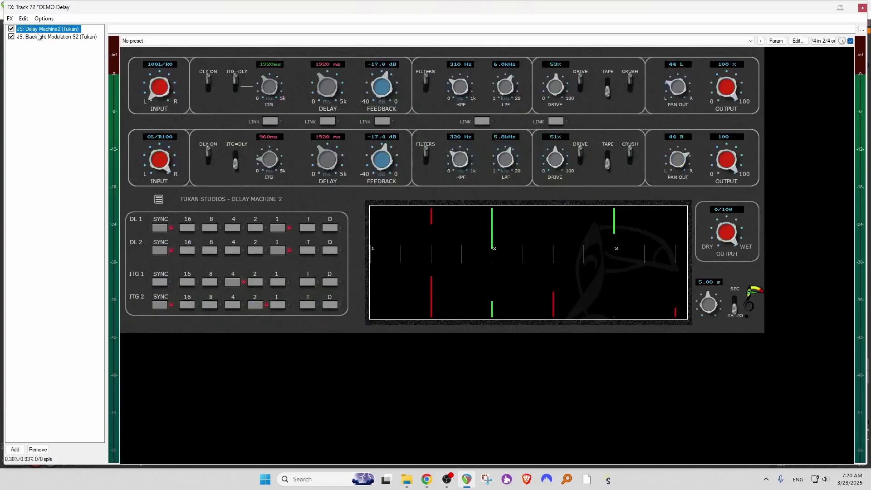
left_click(38, 37)
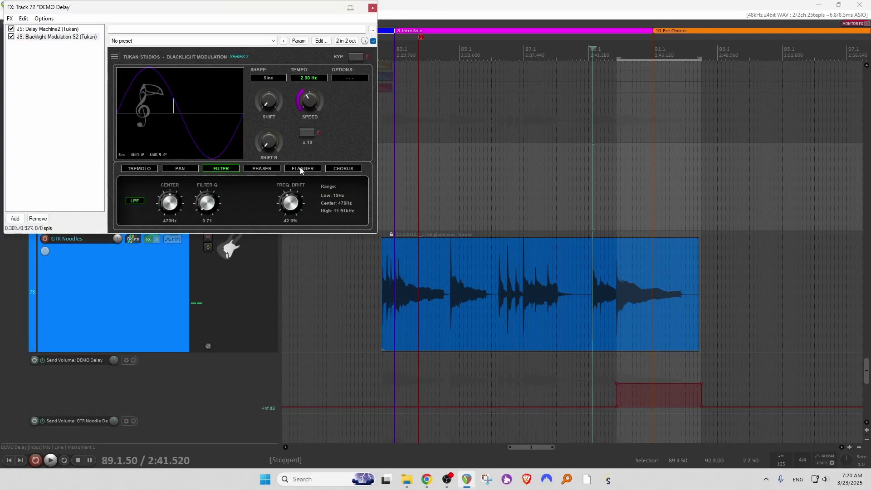
- Switch Blacklight Modulation to Flanger with 11% depth, 60% feedback and a 1/2 tempo, audition it, and set the mix to 31%
left_click(301, 168)
key("space")
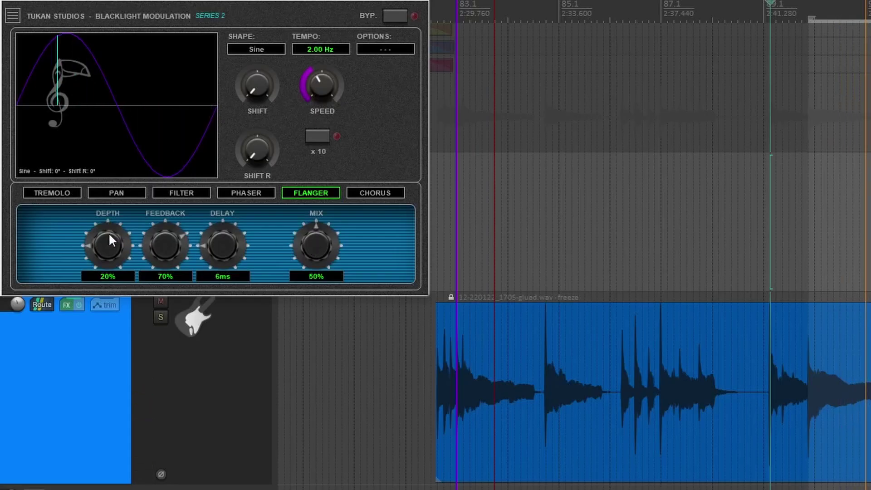
left_click_drag(102, 224, 98, 261)
left_click_drag(153, 240, 164, 267)
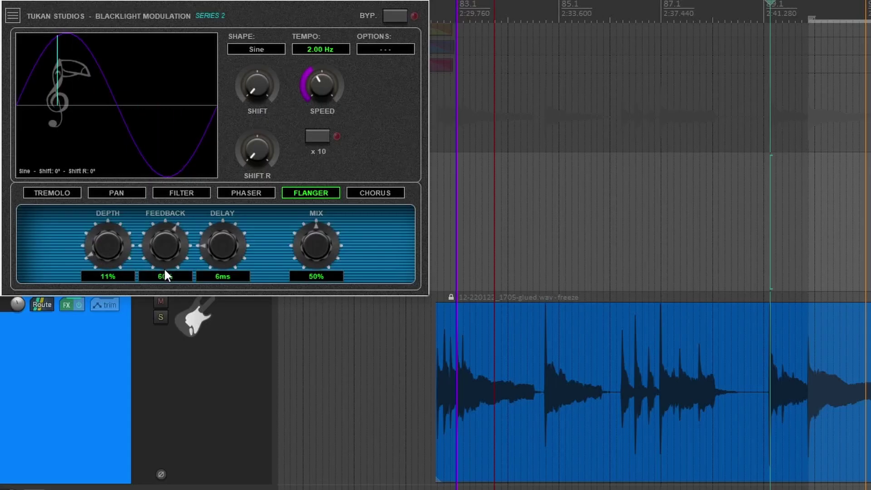
left_click(321, 47)
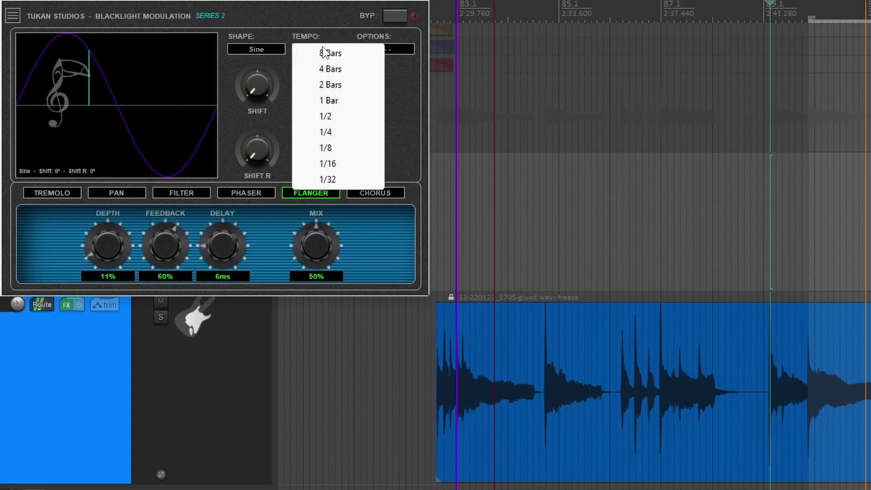
left_click(323, 116)
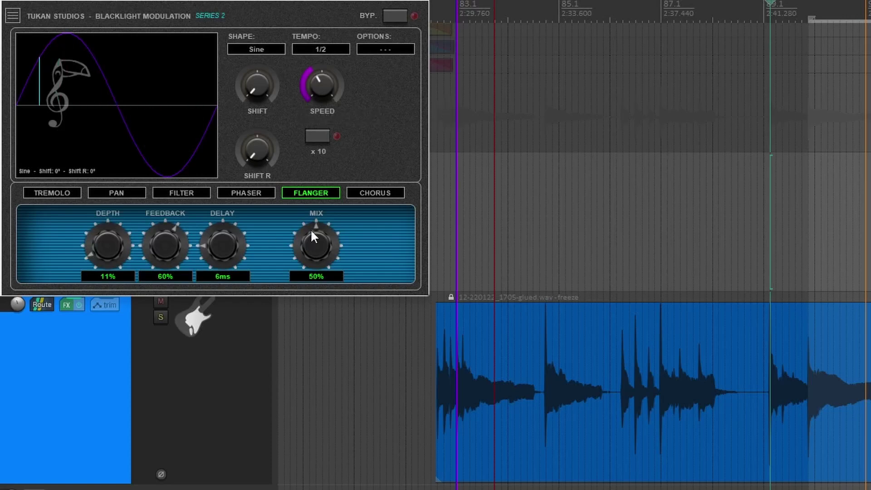
key("space")
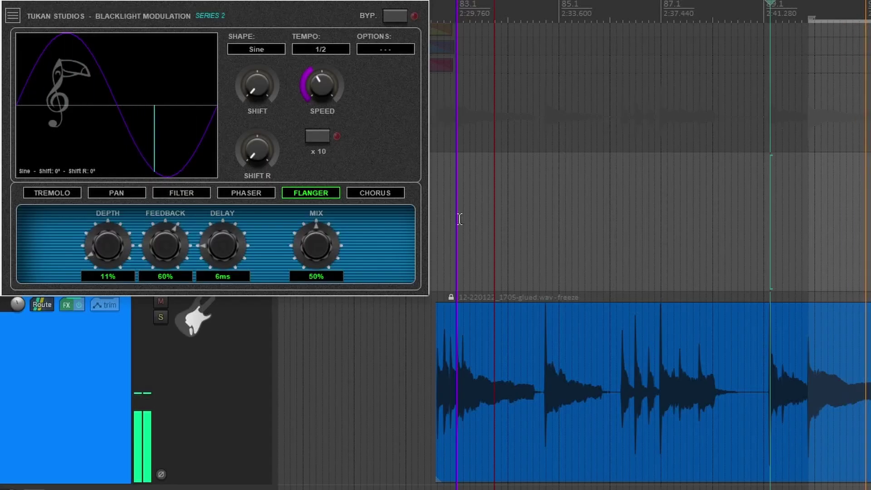
left_click_drag(316, 242, 304, 281)
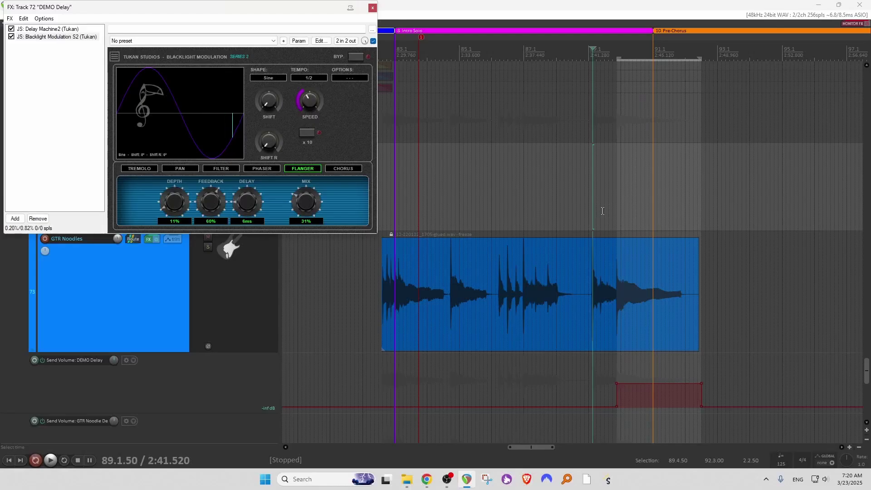
- Close the effects window, raise the DEMO Delay track's volume to about +3.58 dB, and play back the throw from 89.3
left_click(603, 211)
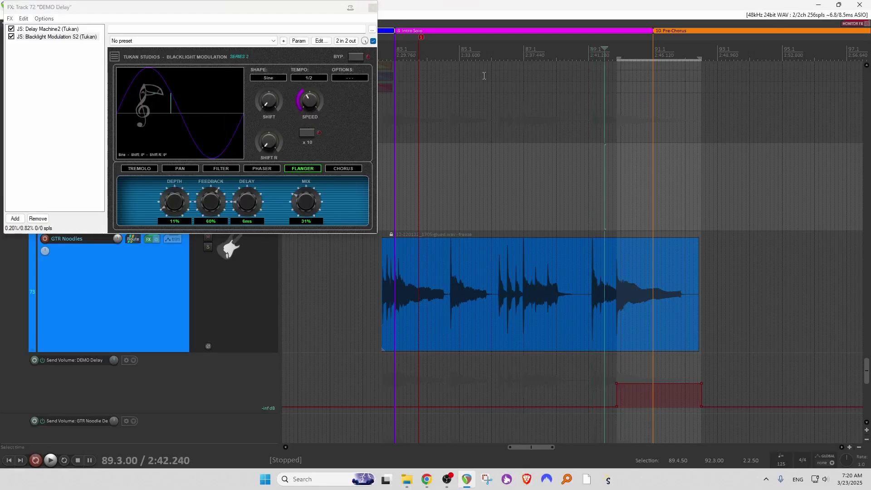
left_click(372, 8)
left_click_drag(116, 153, 117, 148)
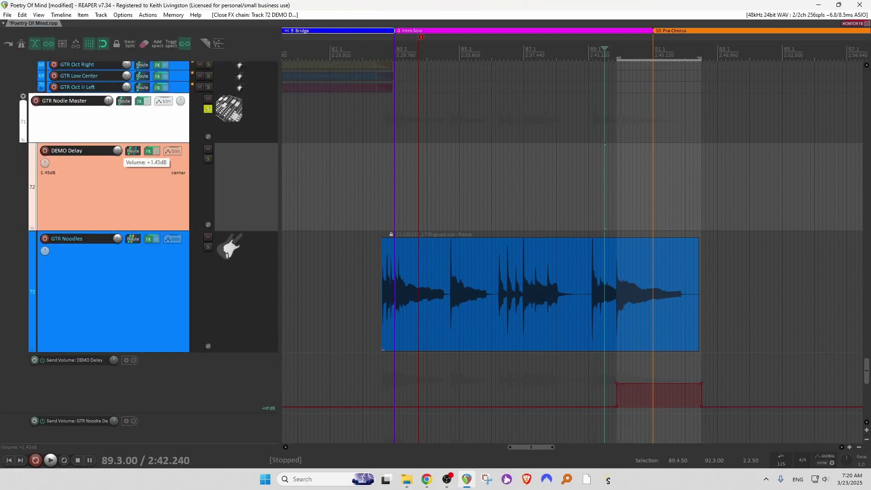
key("space")
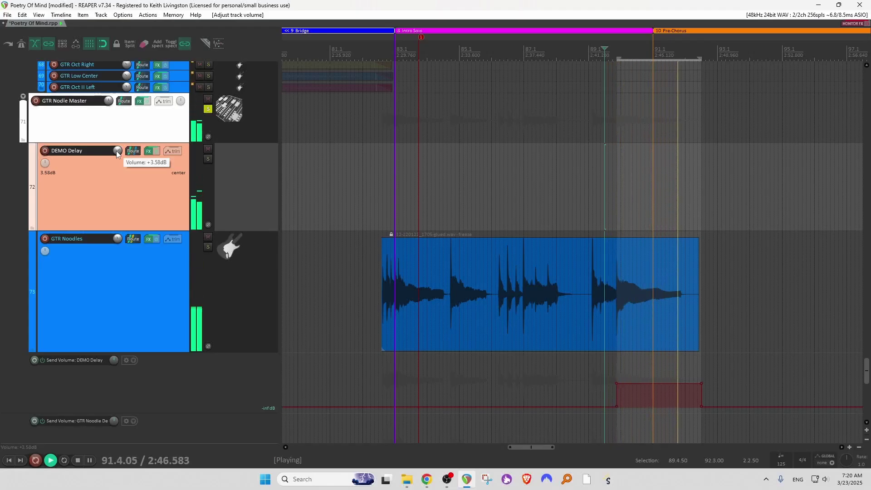
- Unsolo the GTR Nodle Master track and play the full mix from 78.1
key("space")
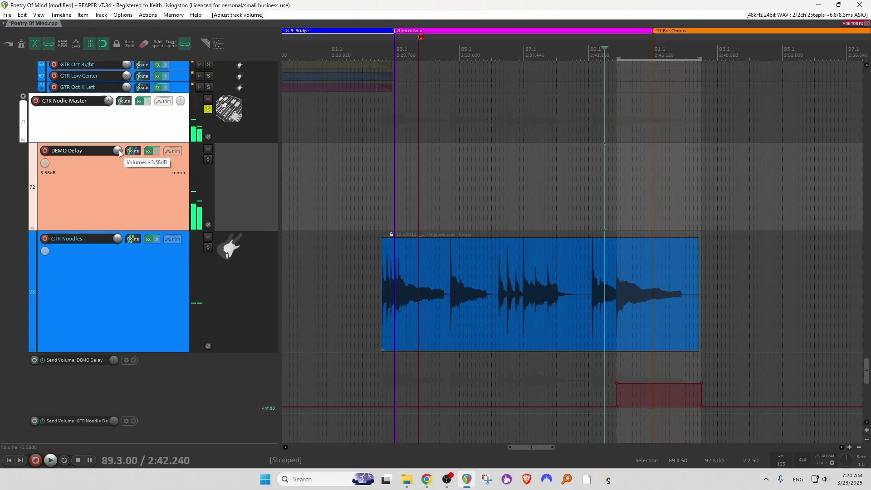
left_click(208, 109)
scroll(543, 171, "down", 5)
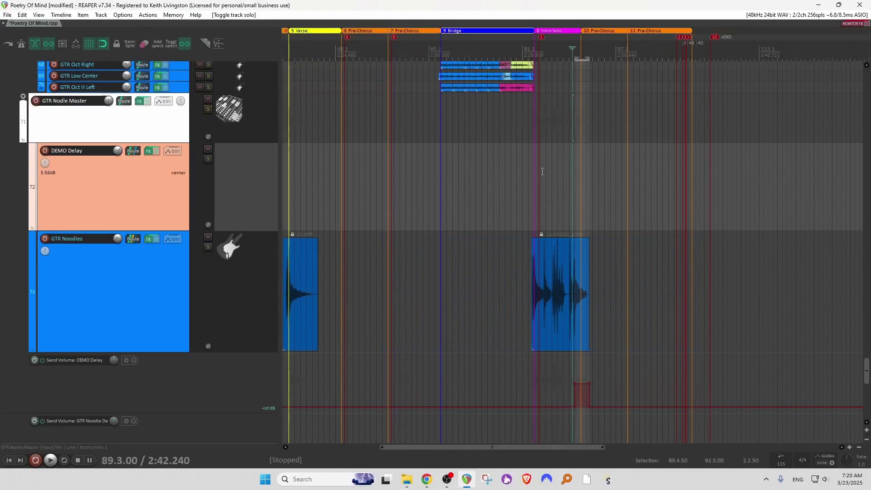
left_click(506, 181)
key("space")
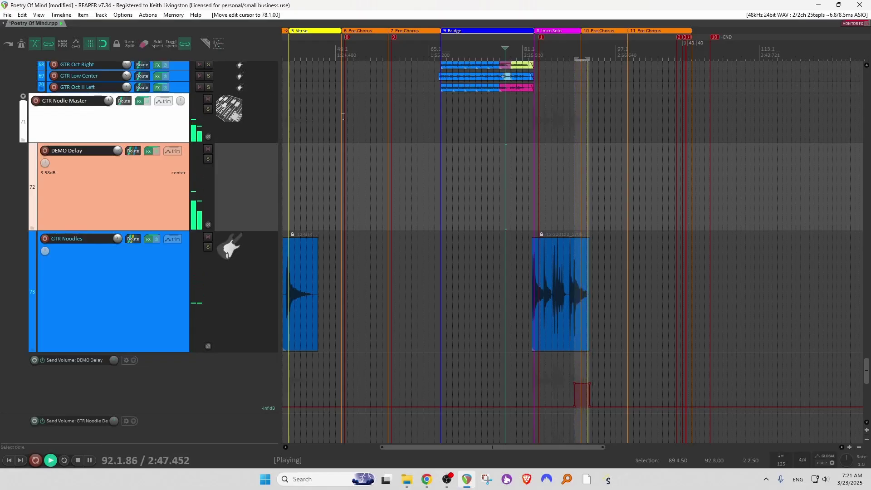
key("space")
- Lower delay 1's output to 81% in Delay Machine2 on the DEMO Delay track and audition the throw from 88.1
left_click(150, 151)
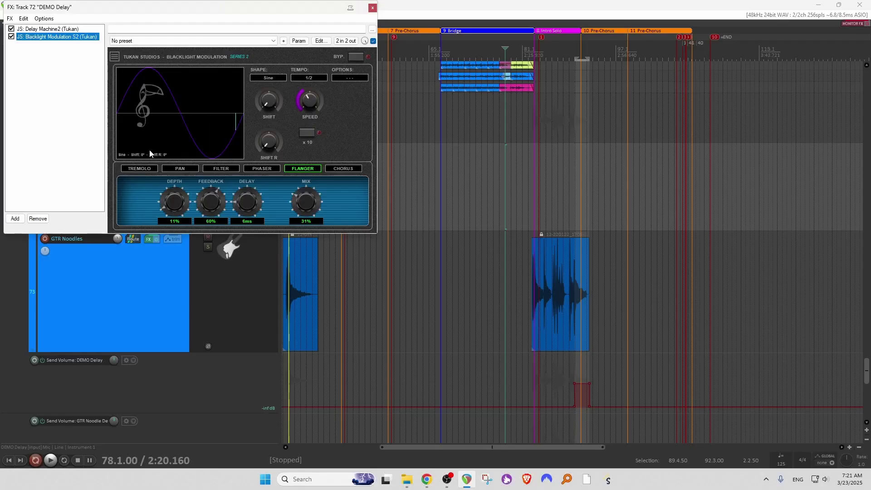
left_click(49, 29)
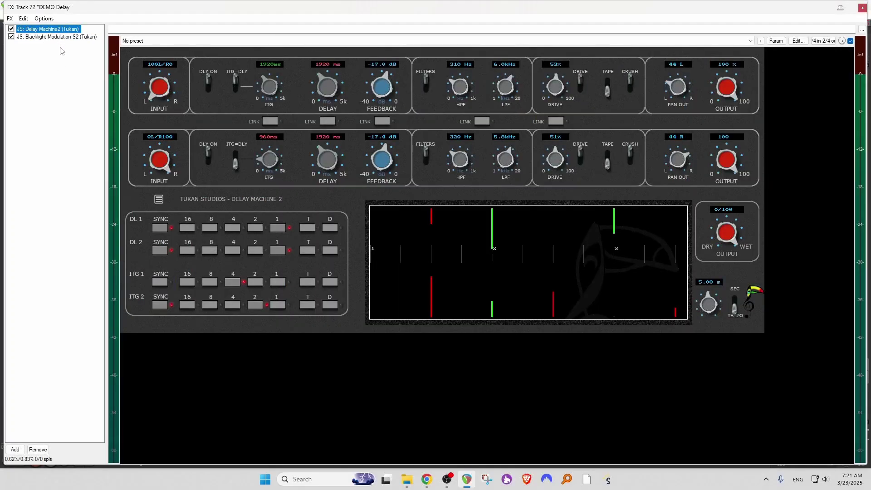
left_click(494, 233)
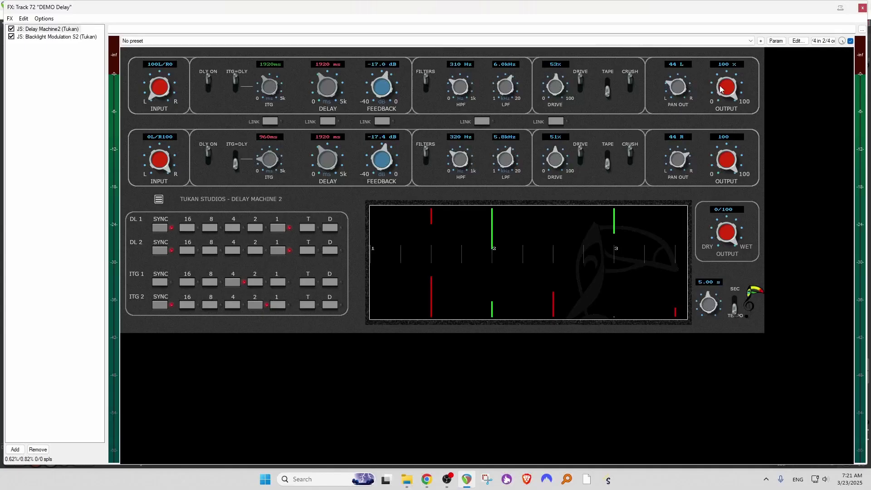
left_click_drag(719, 91, 720, 95)
key("Escape")
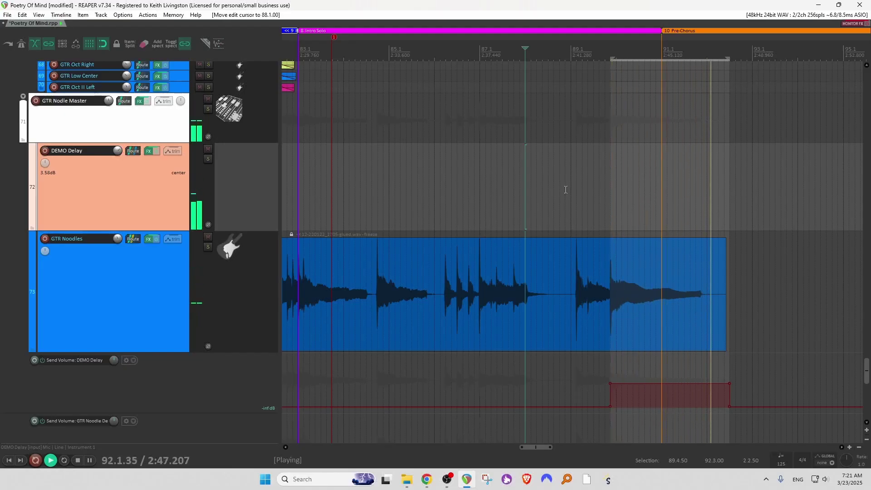
key("space")
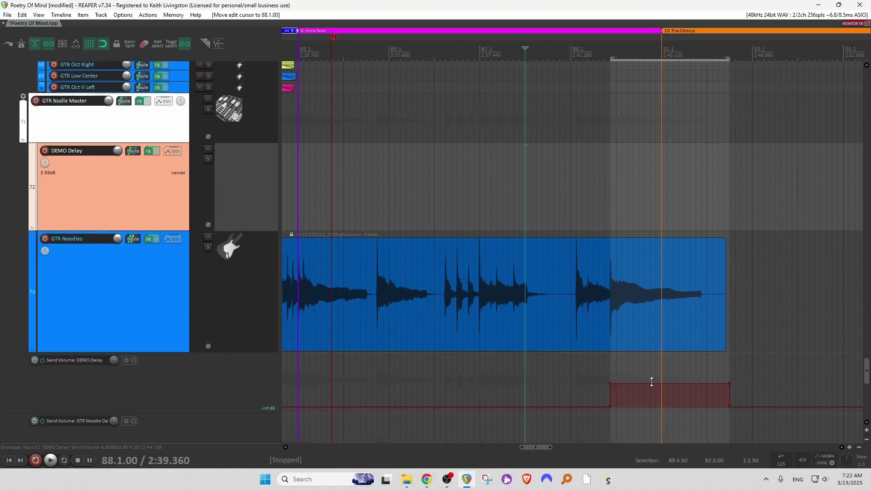
- Review the Delay Machine2 and Blacklight Modulation settings on the DEMO Delay track
left_click(149, 151)
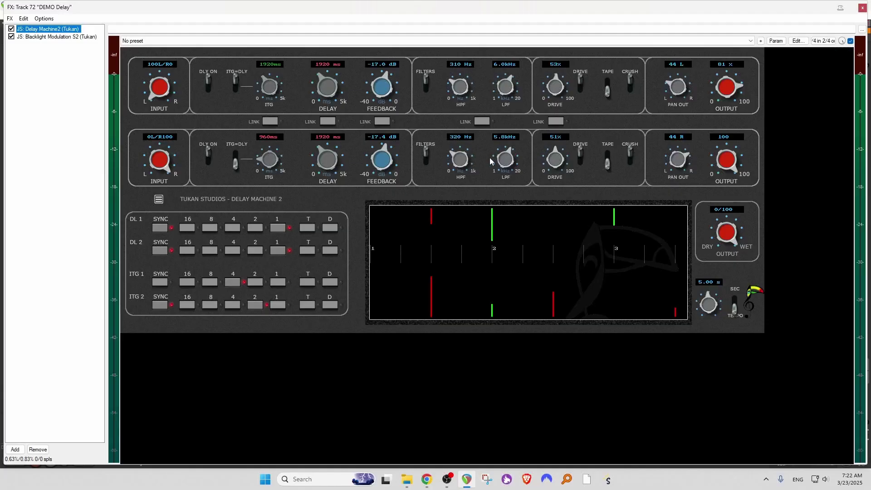
left_click(31, 37)
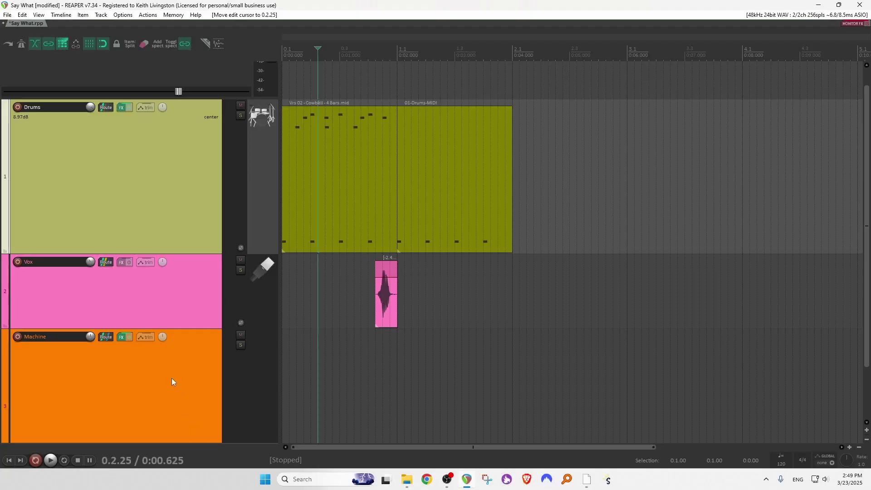
- Inspect Delay Machine2 on the Machine track of the Say What project and play the project from the start
left_click(122, 338)
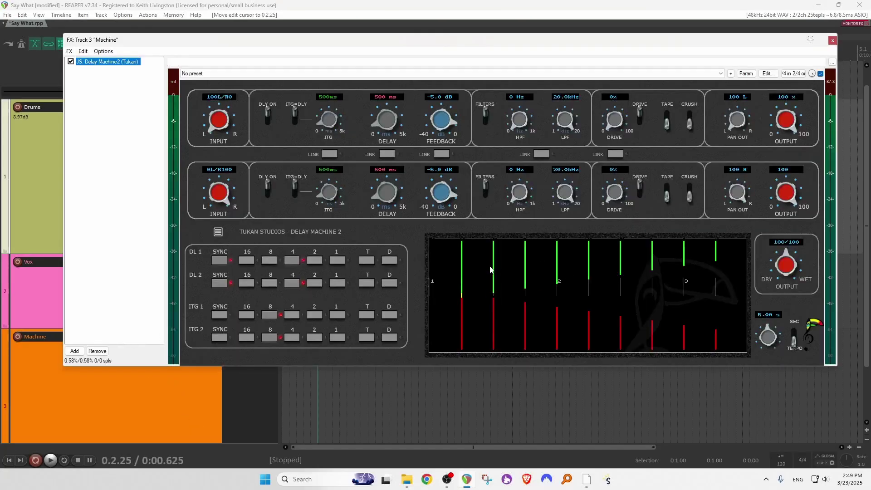
key("Escape")
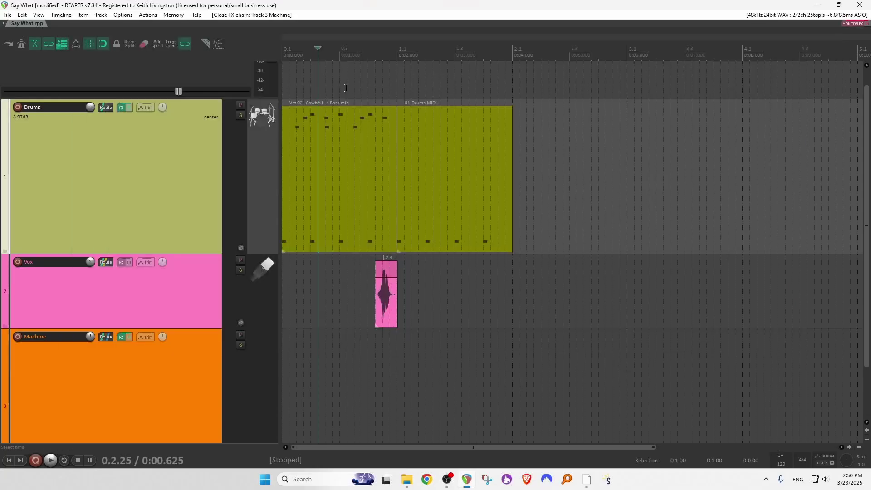
key("Home")
key("space")
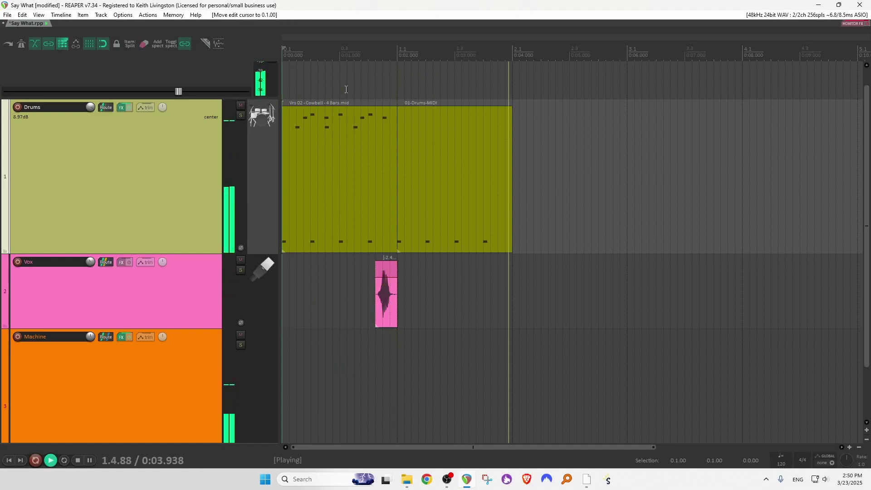
key("space")
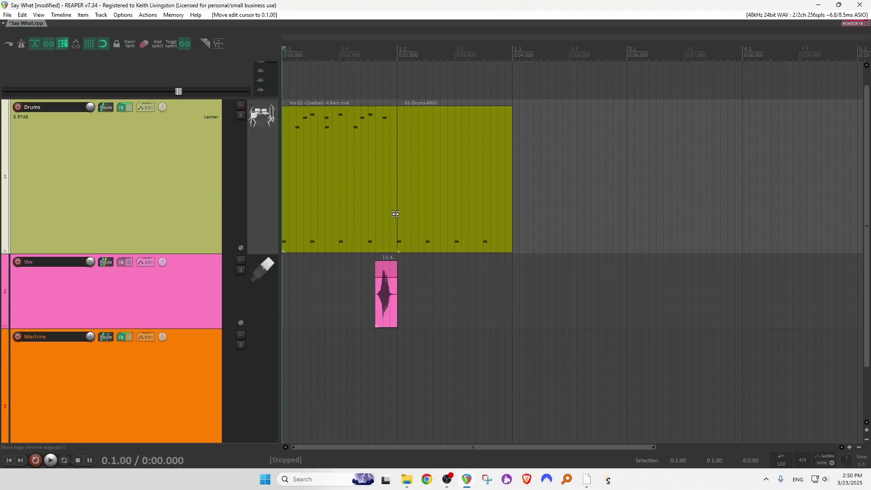
- Unlink the initial time gap from the delay time on both delays, sync both gaps to 1/8 notes, and audition the result
left_click(121, 337)
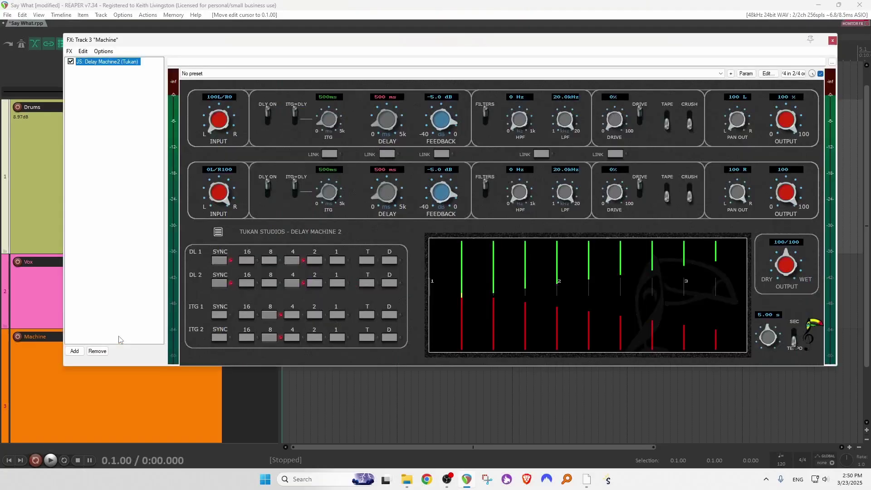
left_click(293, 116)
left_click(295, 191)
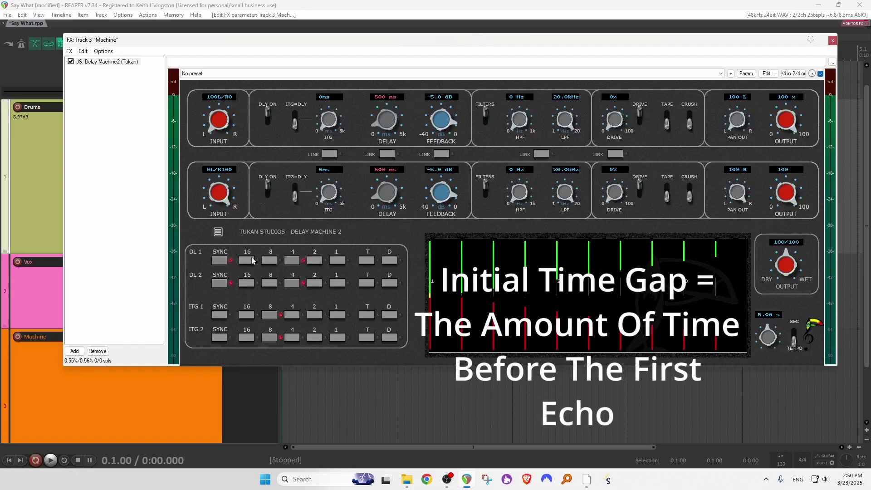
left_click(221, 314)
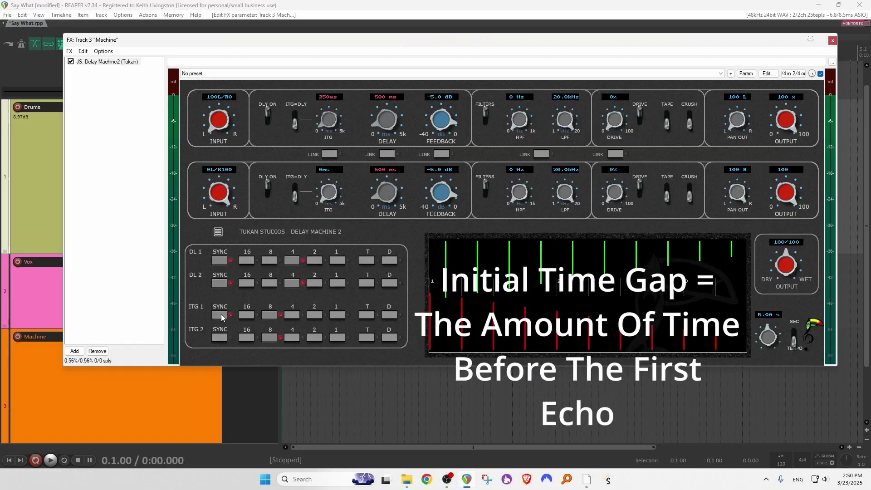
left_click(219, 337)
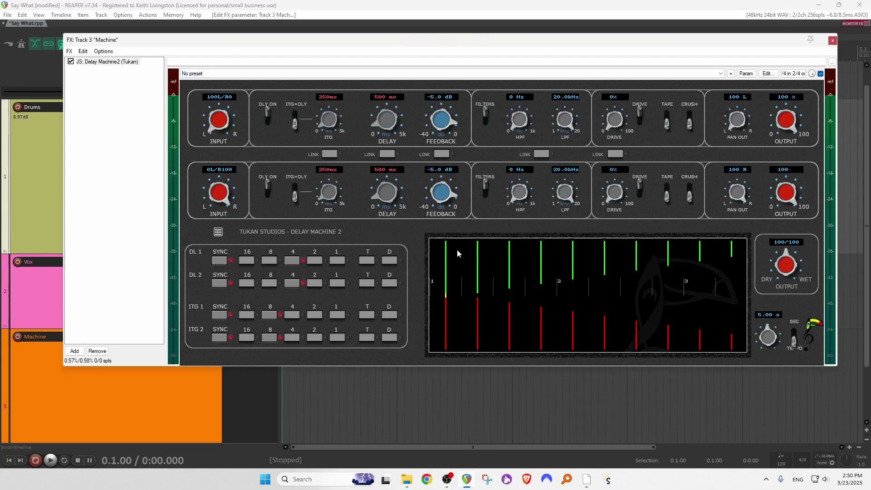
left_click(832, 40)
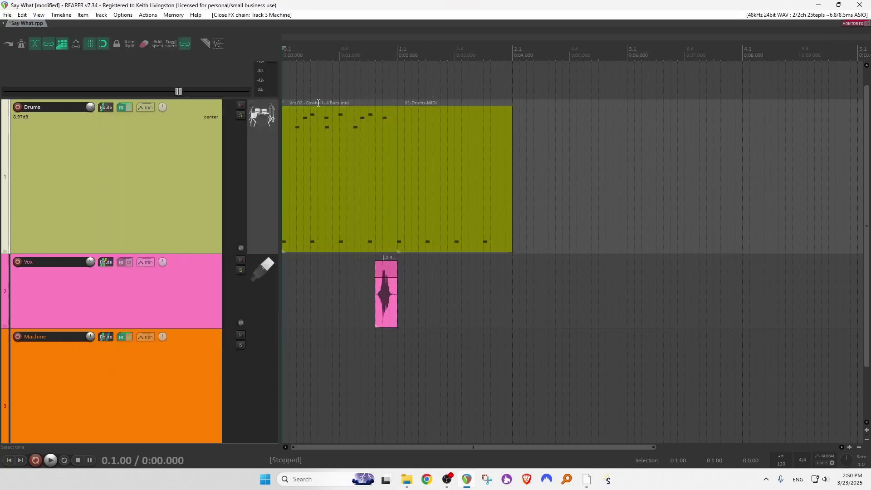
key("space")
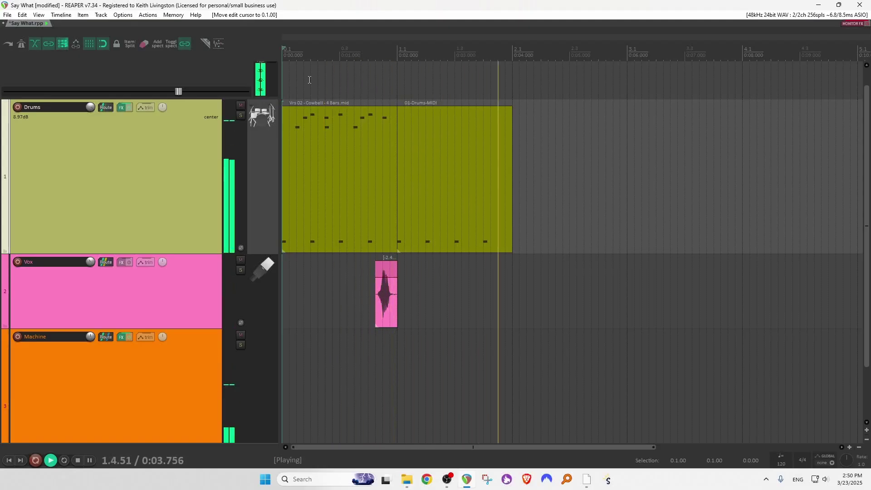
key("space")
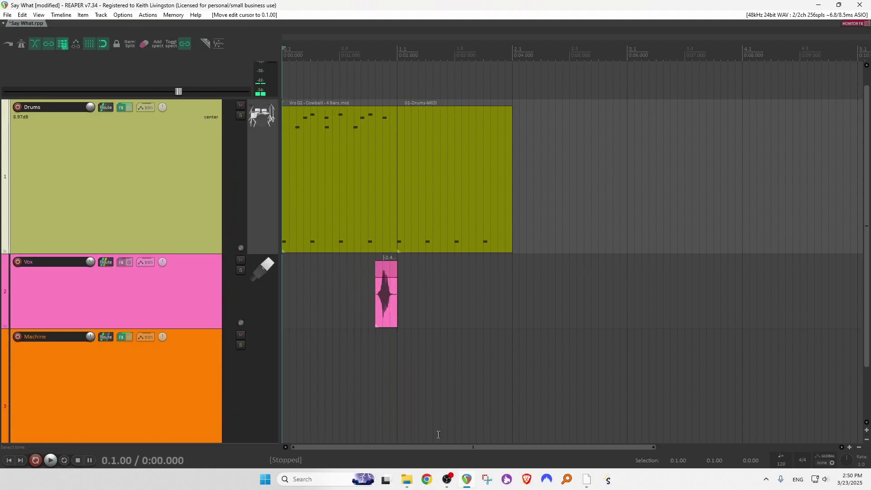
- Set both initial time gaps on the Machine track to 1/2 triplet notes and change them to dotted 1/2 notes
left_click(121, 337)
left_click(221, 337)
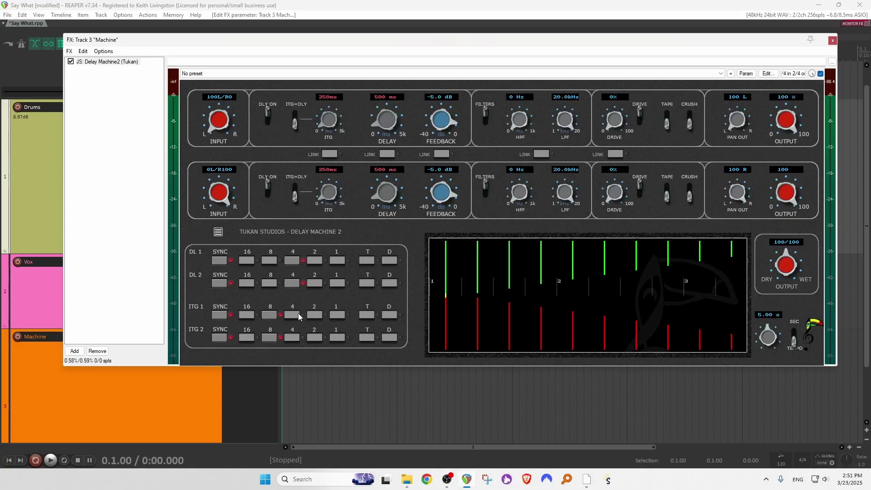
left_click(314, 314)
left_click(366, 314)
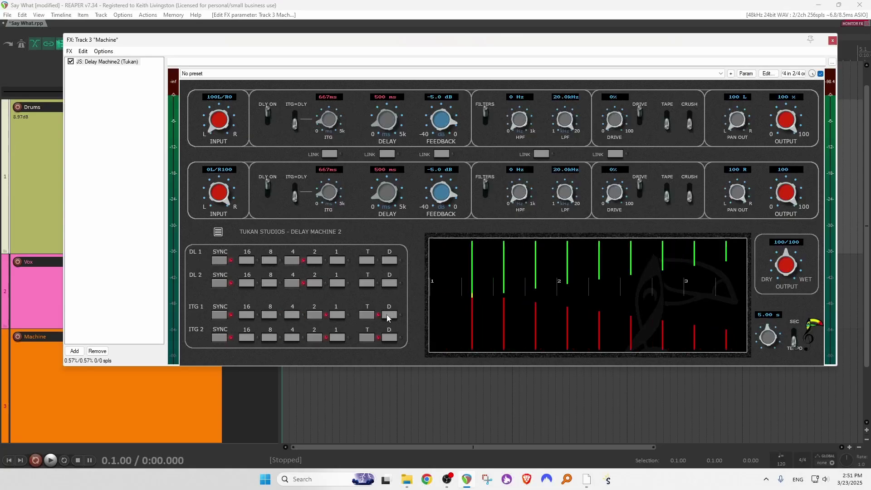
left_click(386, 314)
left_click(385, 335)
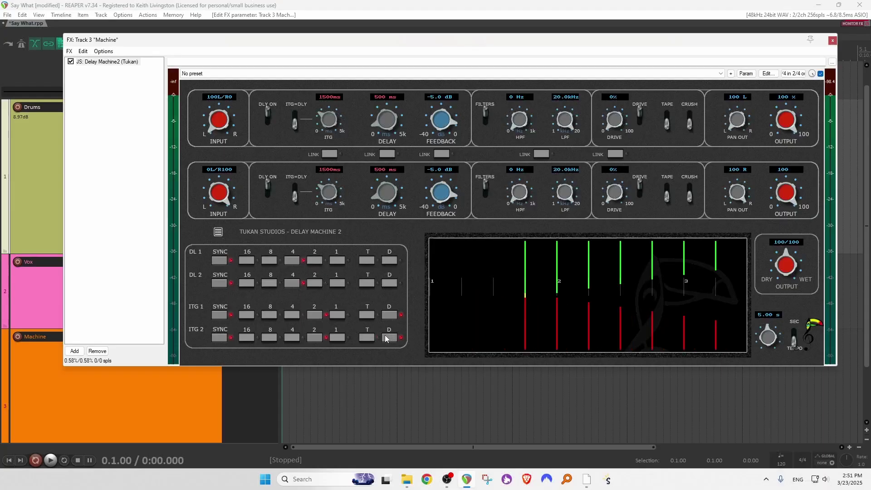
- Set both initial time gaps to dotted 1/4 notes and play the project from the start
left_click(292, 314)
left_click(292, 337)
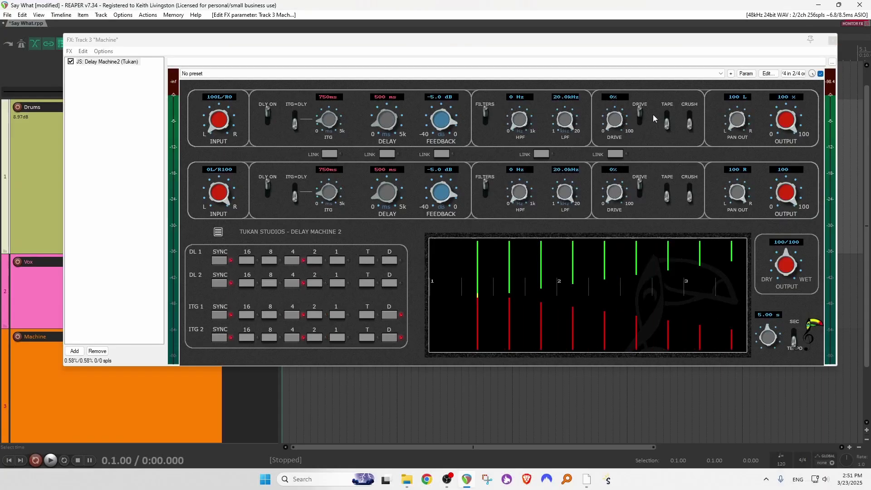
left_click(832, 40)
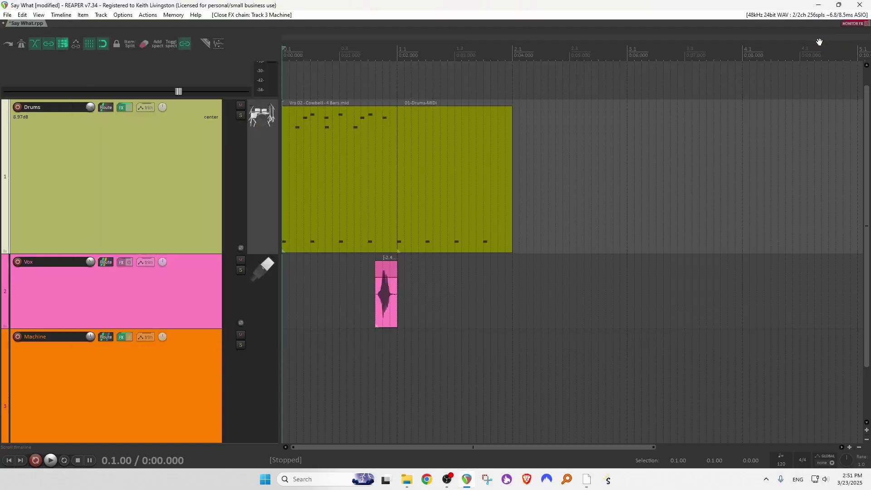
key("space")
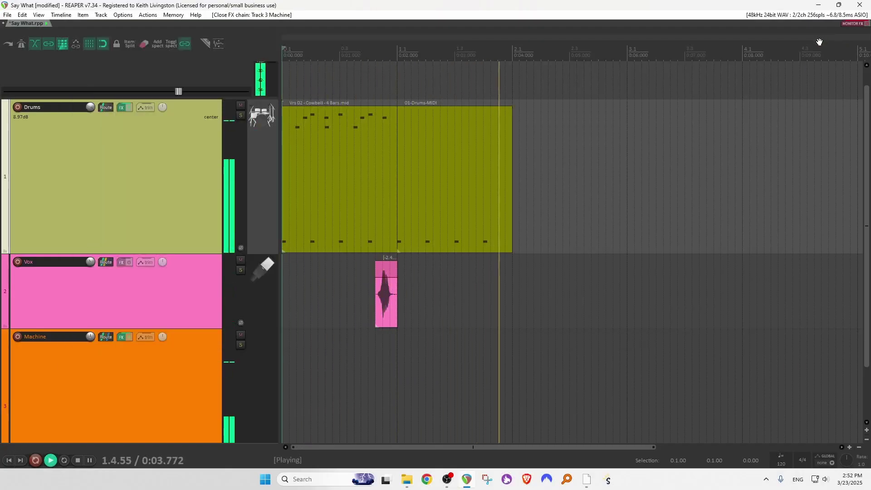
key("space")
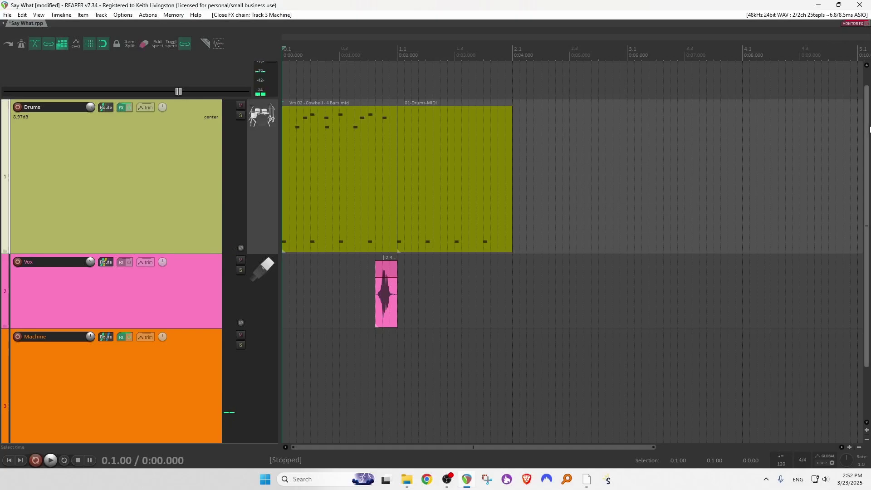
- Unsync both initial time gaps, set delay 2's gap to 200 ms, and relink the gaps to the delay time on both delays
left_click(123, 337)
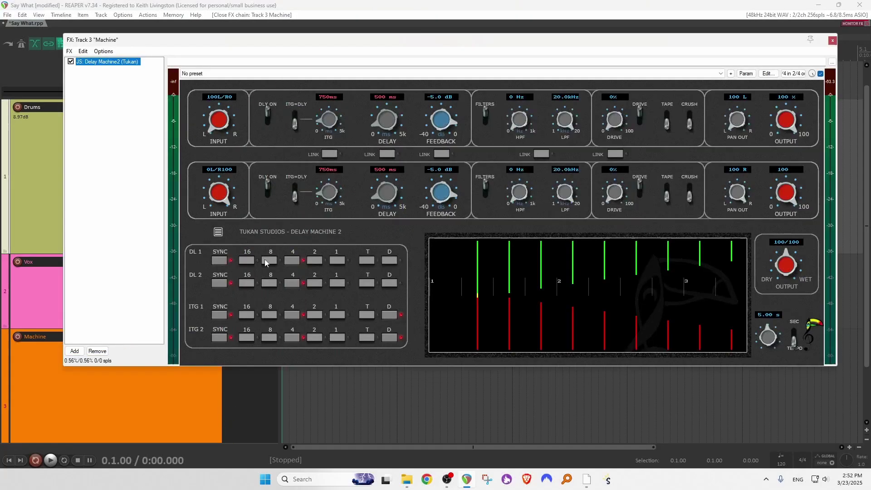
left_click(220, 315)
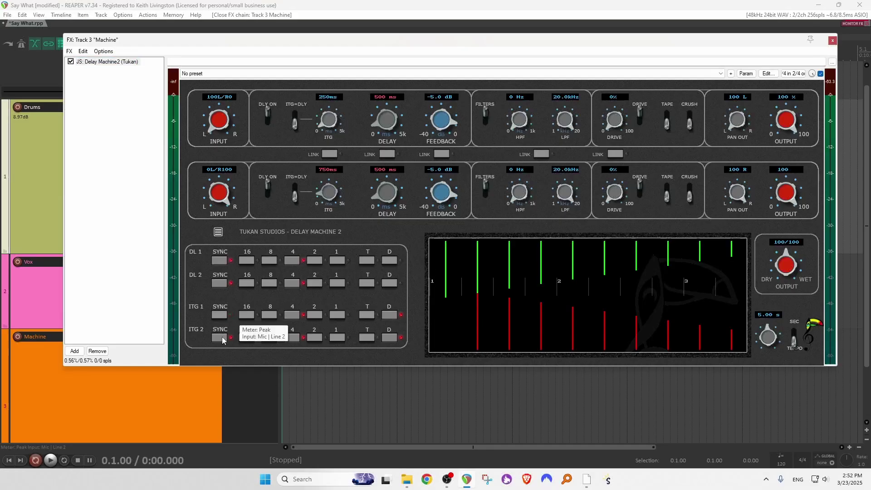
left_click(220, 337)
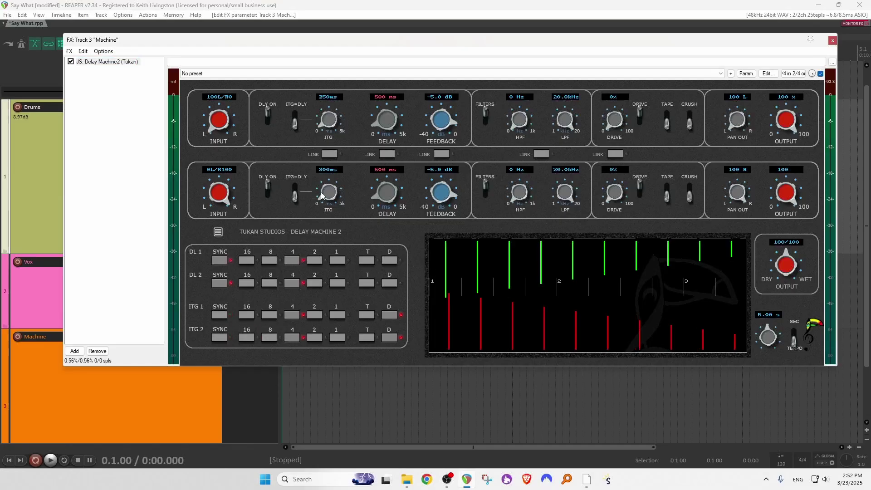
mouse_move(321, 192)
left_mouse_down()
mouse_move(323, 183)
mouse_move(317, 192)
left_mouse_up()
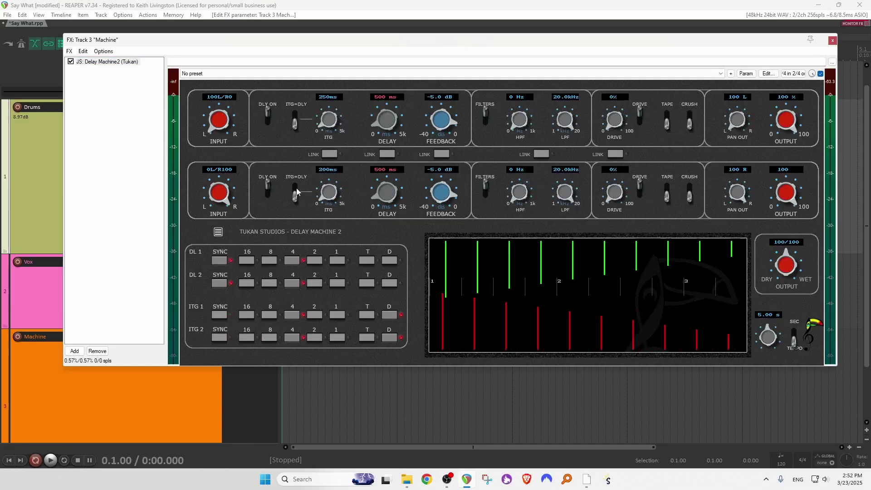
left_click(296, 191)
left_click(295, 114)
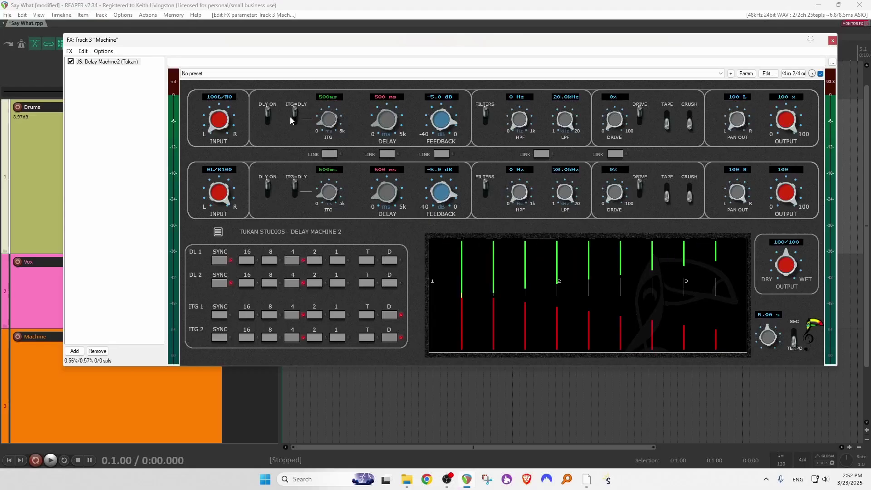